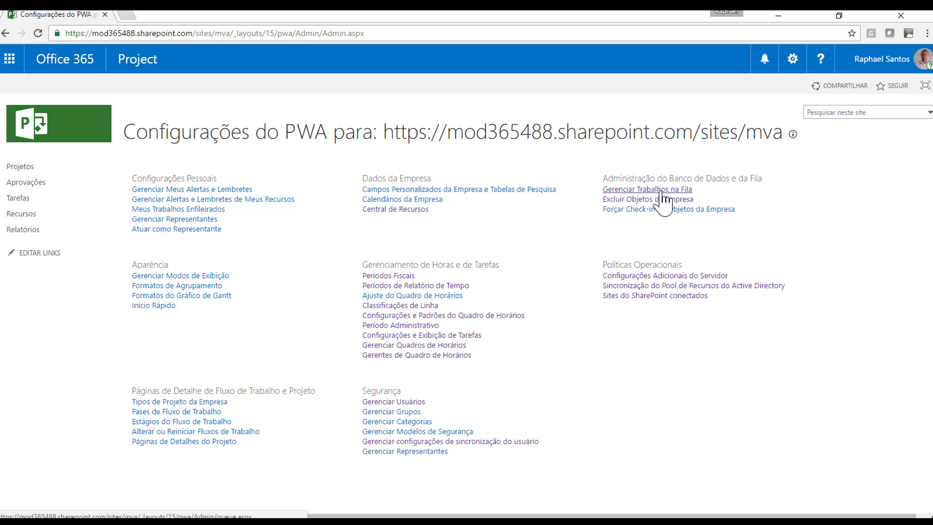
Open Gerenciar Trabalhos na Fila and review the available and selected job states under Estados de Conclusão de Trabalho.
{"action": "left_click", "coordinate": [661, 191]}
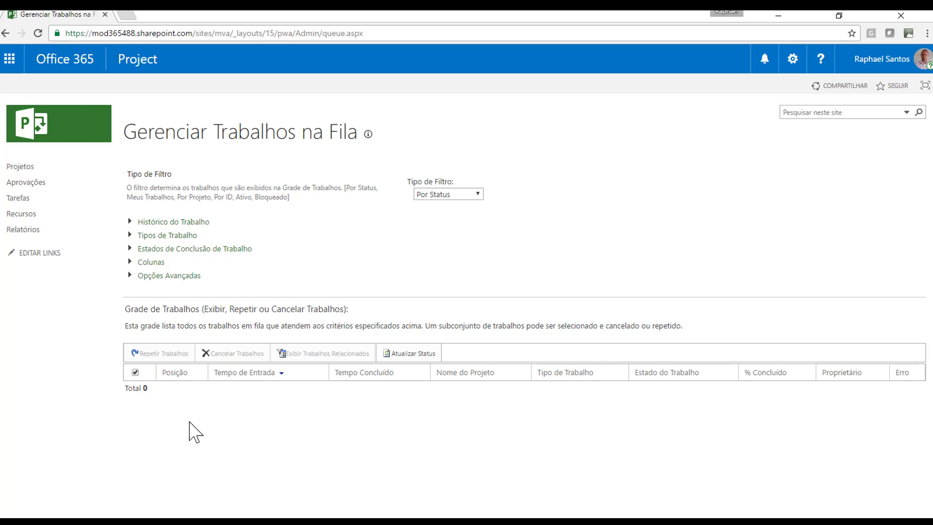
{"action": "left_click", "coordinate": [129, 248]}
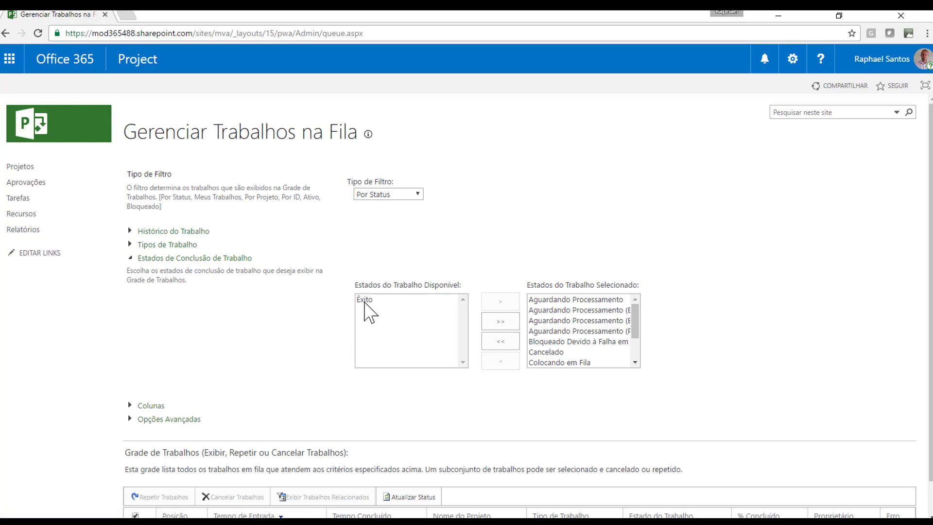
{"action": "scroll", "coordinate": [372, 316], "scroll_direction": "down", "scroll_amount": 1}
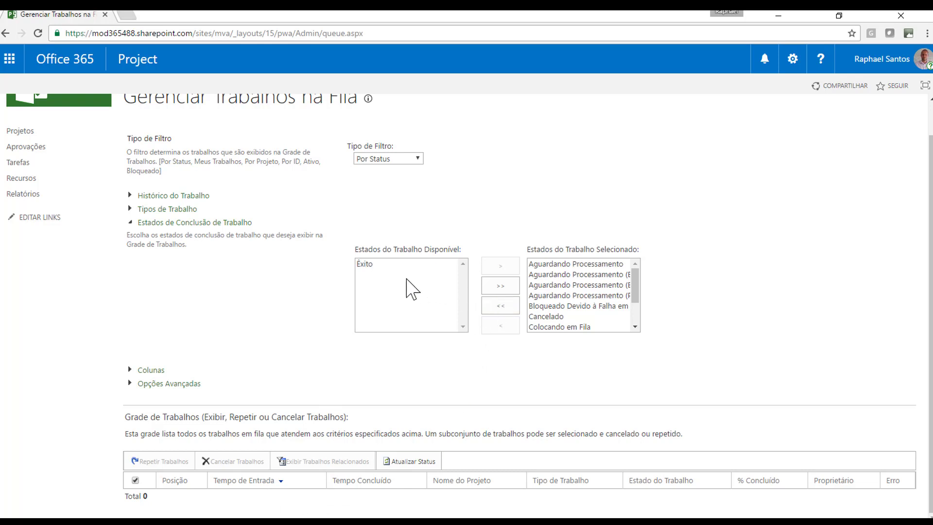
{"action": "scroll", "coordinate": [558, 307], "scroll_direction": "down", "scroll_amount": 2}
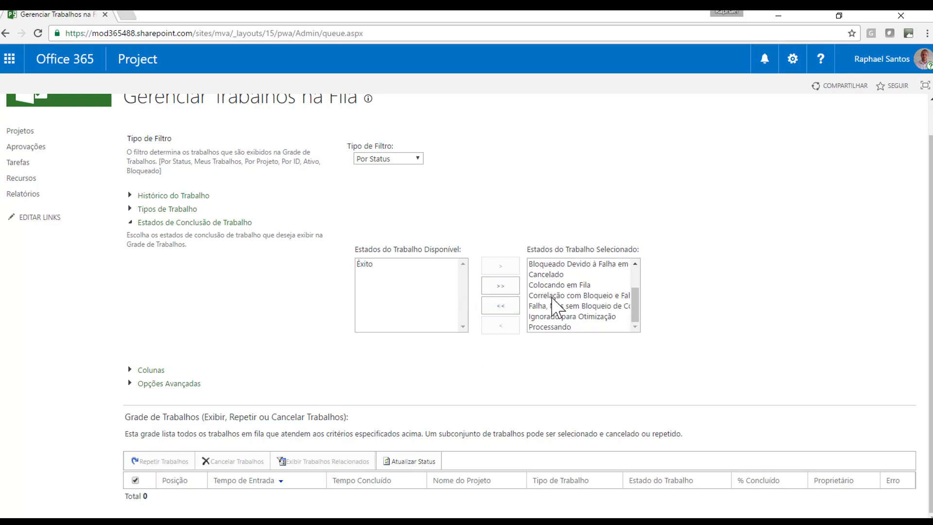
{"action": "scroll", "coordinate": [553, 305], "scroll_direction": "up", "scroll_amount": 3}
{"action": "scroll", "coordinate": [561, 321], "scroll_direction": "down", "scroll_amount": 2}
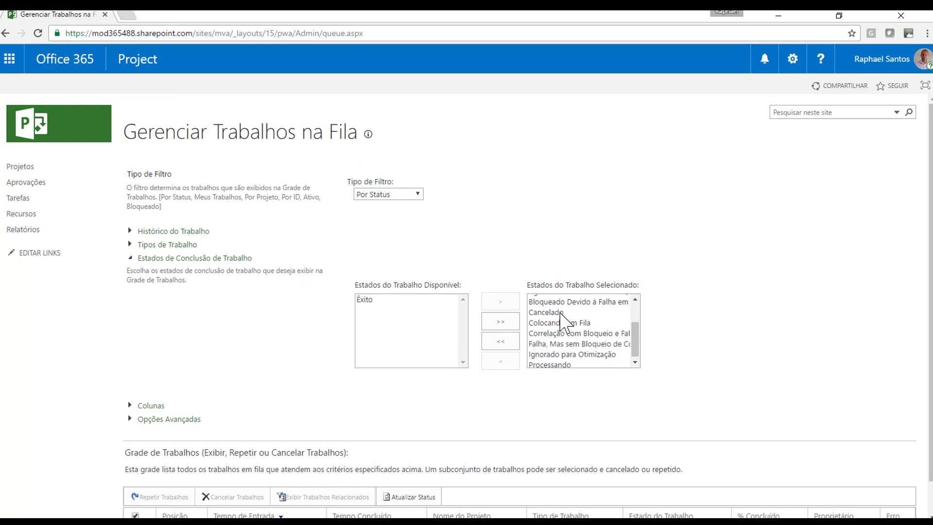
{"action": "scroll", "coordinate": [563, 324], "scroll_direction": "up", "scroll_amount": 2}
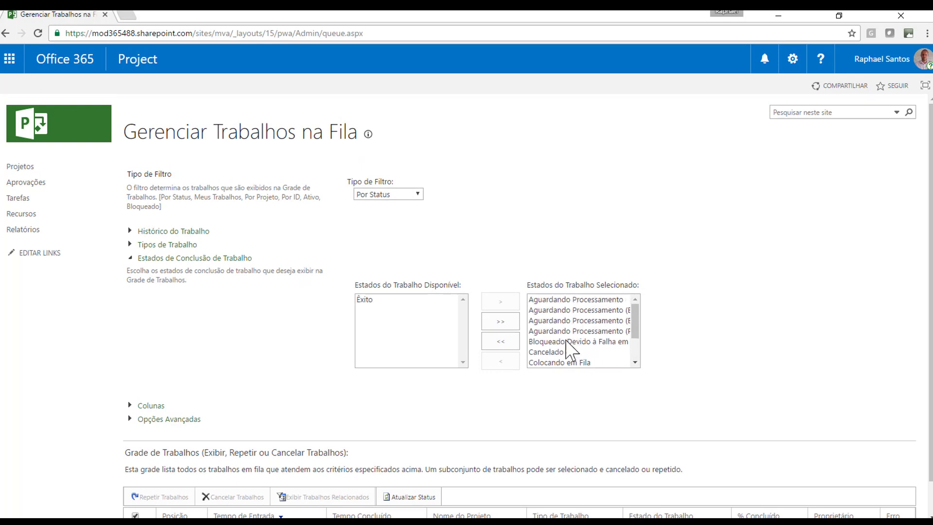
{"action": "scroll", "coordinate": [566, 340], "scroll_direction": "down", "scroll_amount": 1}
{"action": "scroll", "coordinate": [566, 340], "scroll_direction": "down", "scroll_amount": 2}
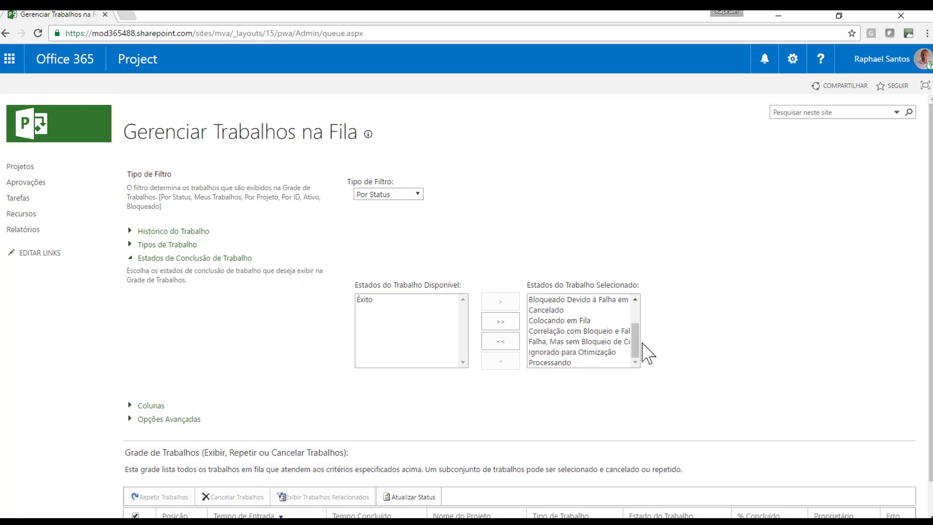
{"action": "scroll", "coordinate": [646, 354], "scroll_direction": "down", "scroll_amount": 1}
Add the Êxito state to the selected job states and update the job grid's status.
{"action": "left_click", "coordinate": [364, 264]}
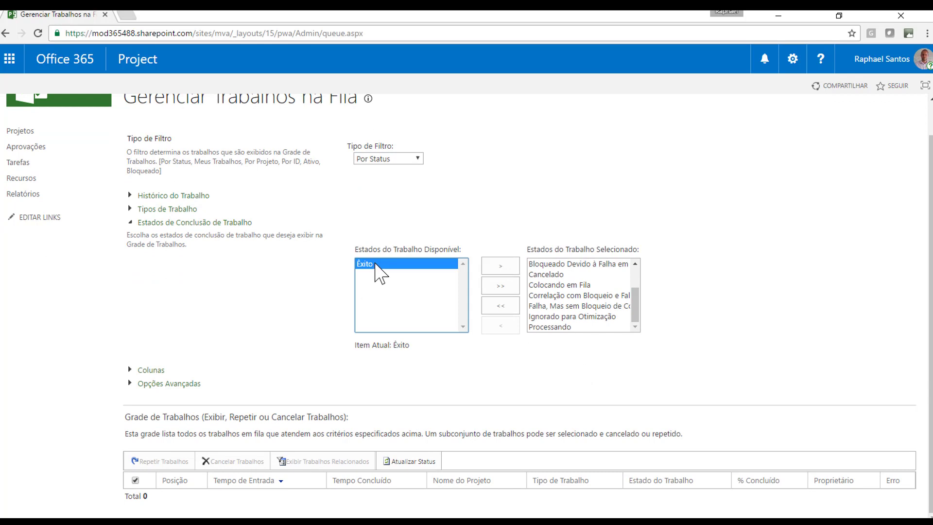
{"action": "left_click", "coordinate": [501, 267]}
{"action": "scroll", "coordinate": [578, 325], "scroll_direction": "up", "scroll_amount": 3}
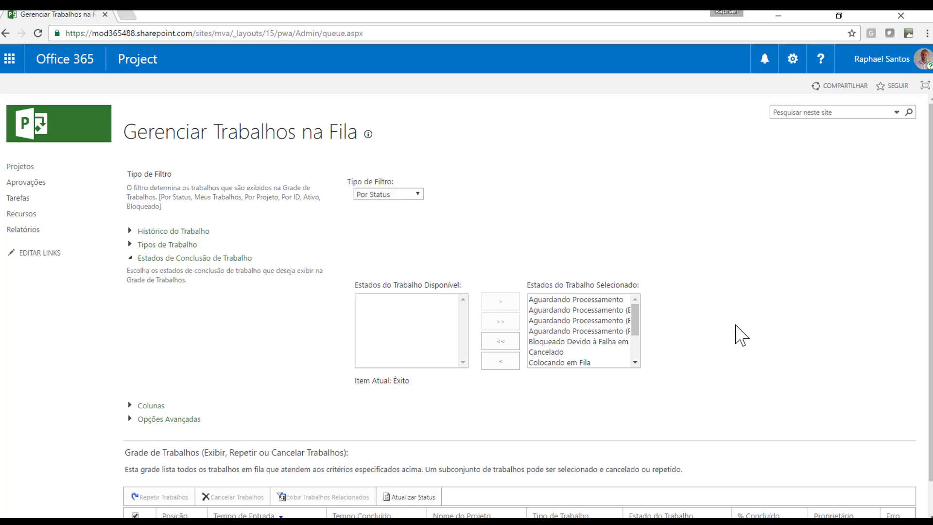
{"action": "scroll", "coordinate": [659, 313], "scroll_direction": "down", "scroll_amount": 1}
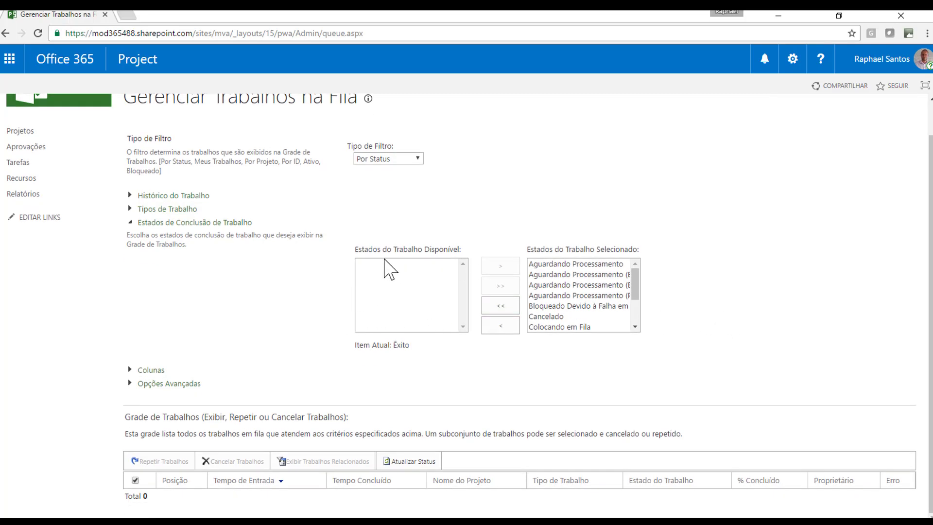
{"action": "scroll", "coordinate": [577, 299], "scroll_direction": "down", "scroll_amount": 2}
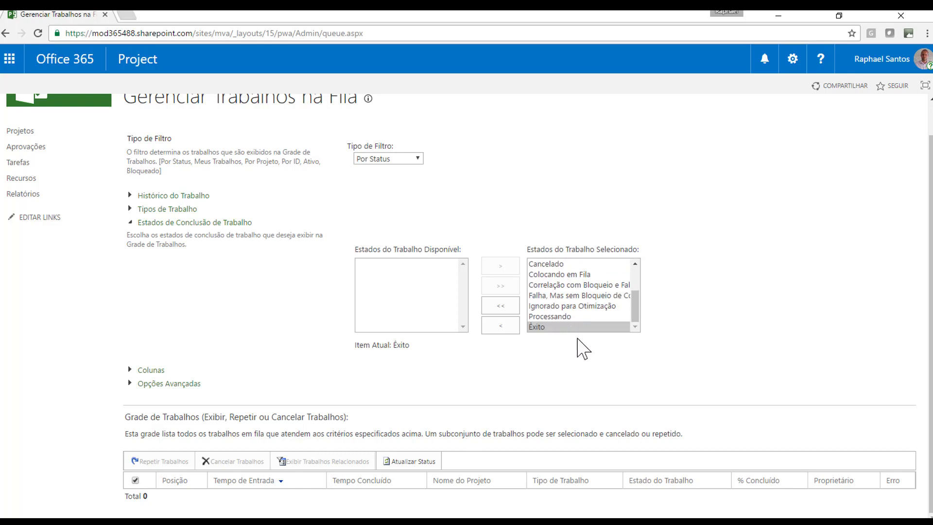
{"action": "left_click", "coordinate": [402, 462]}
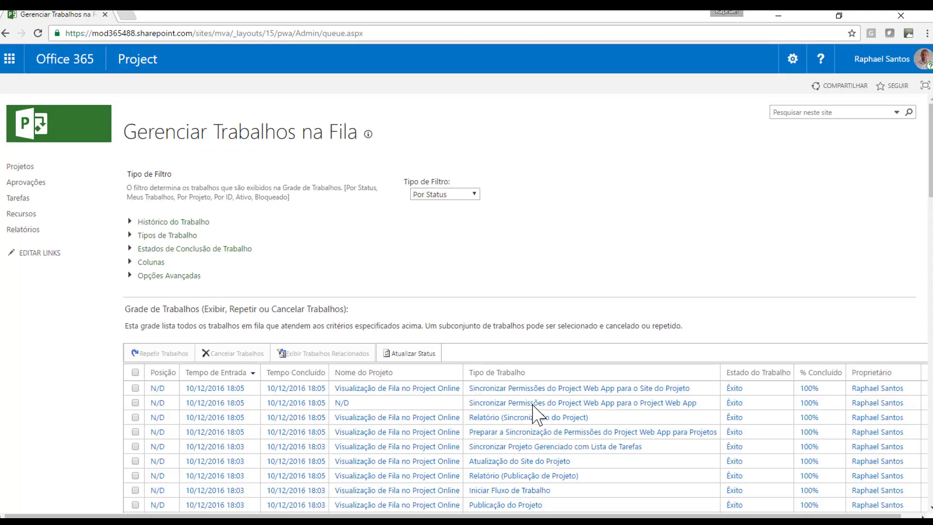
Examine the project names, job types, states and owners of the completed jobs in the queue grid.
{"action": "scroll", "coordinate": [536, 415], "scroll_direction": "down", "scroll_amount": 3}
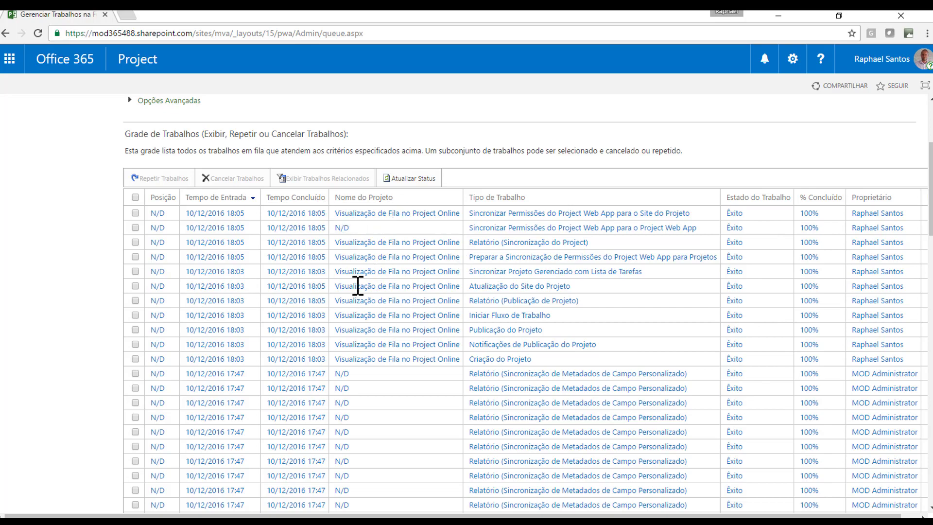
{"action": "scroll", "coordinate": [355, 350], "scroll_direction": "down", "scroll_amount": 2}
{"action": "scroll", "coordinate": [355, 350], "scroll_direction": "down", "scroll_amount": 3}
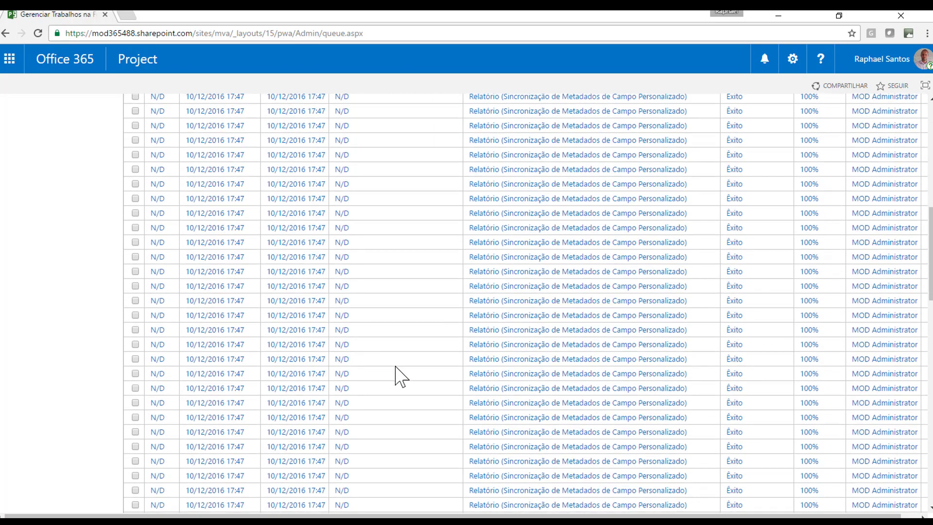
{"action": "scroll", "coordinate": [396, 374], "scroll_direction": "up", "scroll_amount": 3}
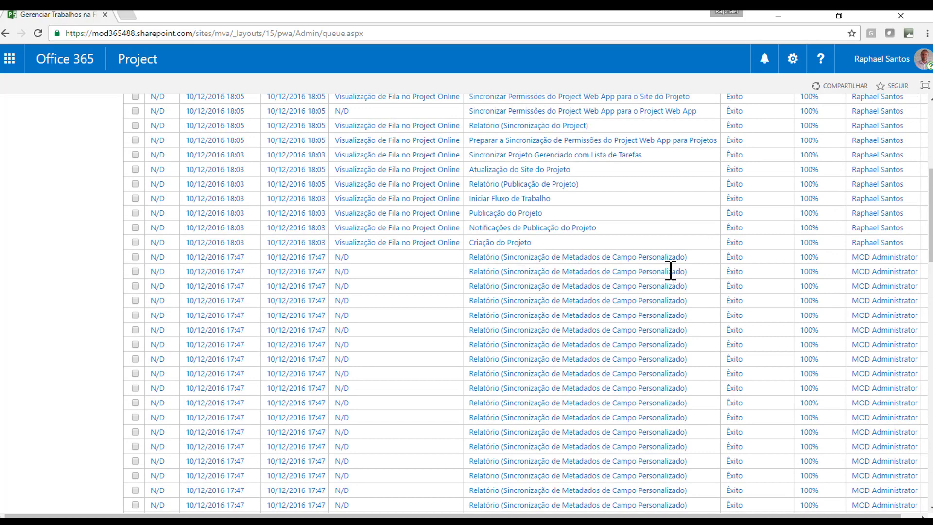
{"action": "scroll", "coordinate": [646, 306], "scroll_direction": "up", "scroll_amount": 1}
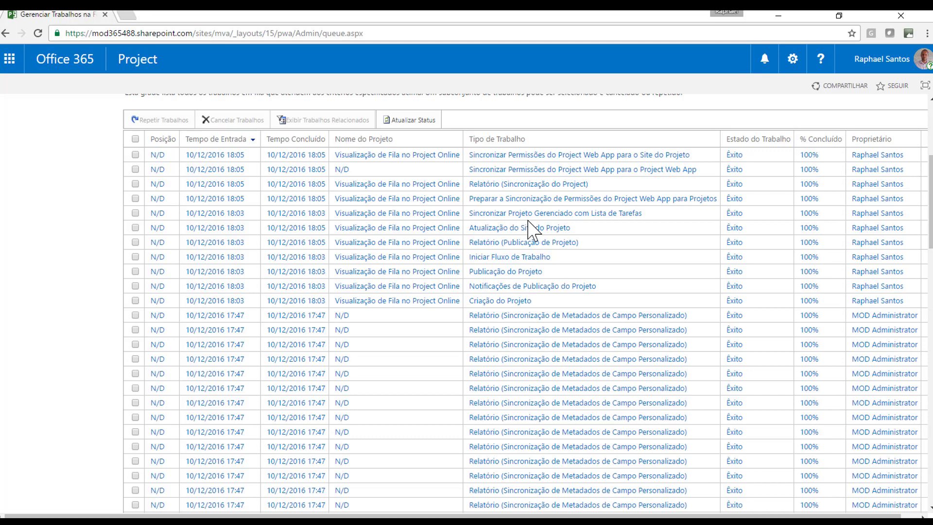
{"action": "left_click", "coordinate": [135, 300]}
{"action": "left_click", "coordinate": [135, 301]}
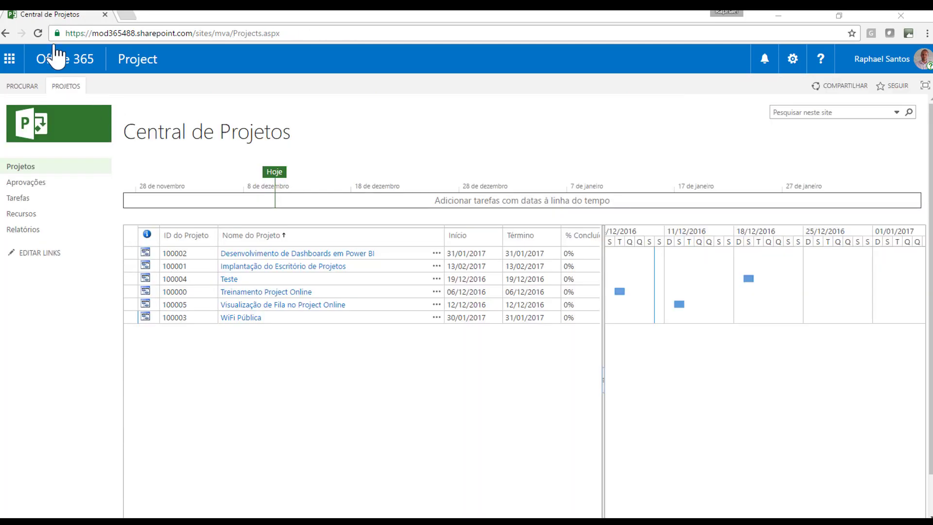
Create a new Projeto Corporativo named "Implantação do Project Online na TI" from Central de Projetos.
{"action": "left_click", "coordinate": [63, 90]}
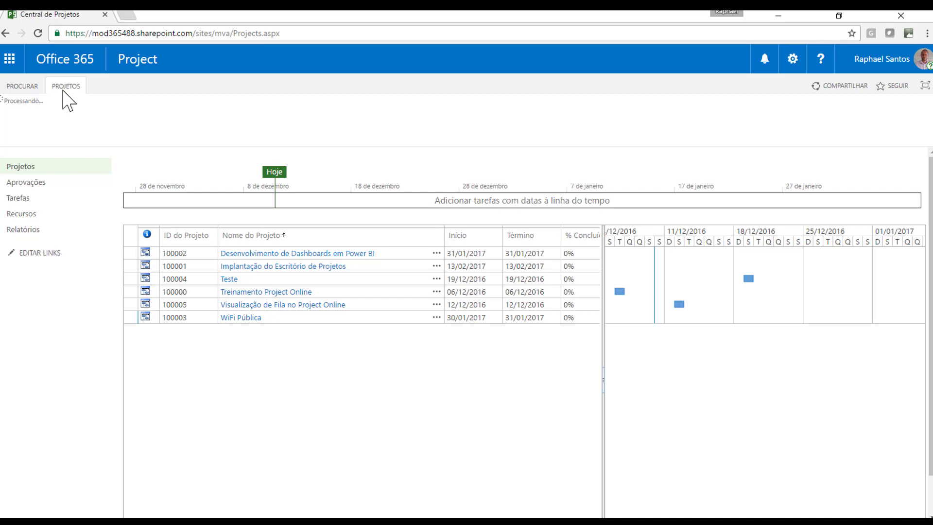
{"action": "left_click", "coordinate": [14, 129]}
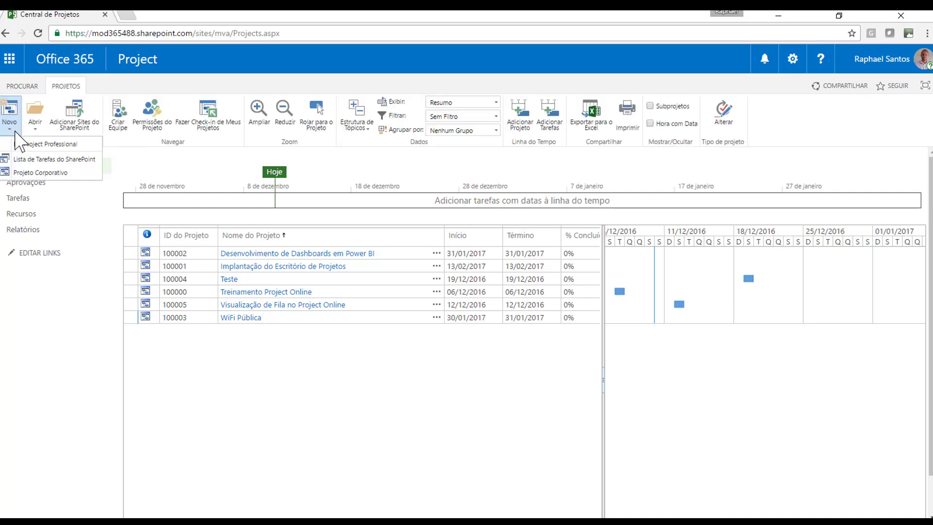
{"action": "left_click", "coordinate": [51, 172]}
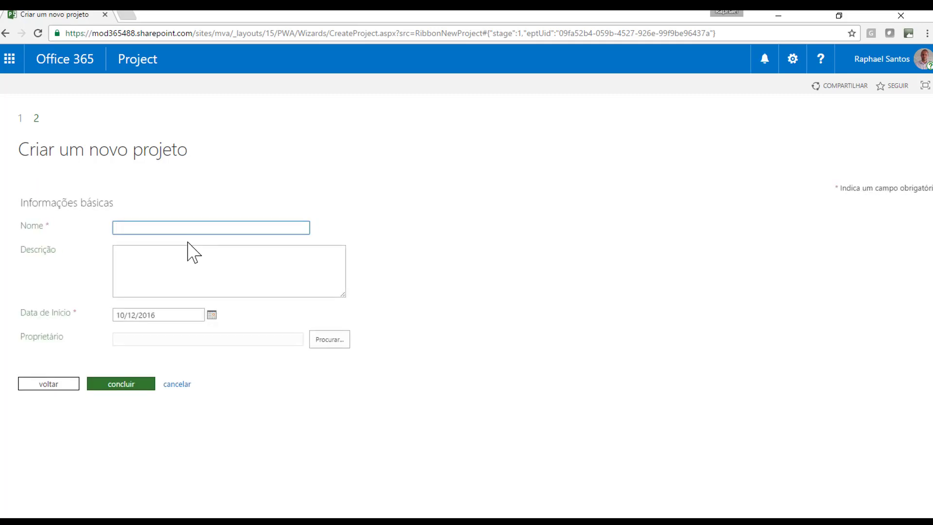
{"action": "type", "text": "Implantação do Project On"}
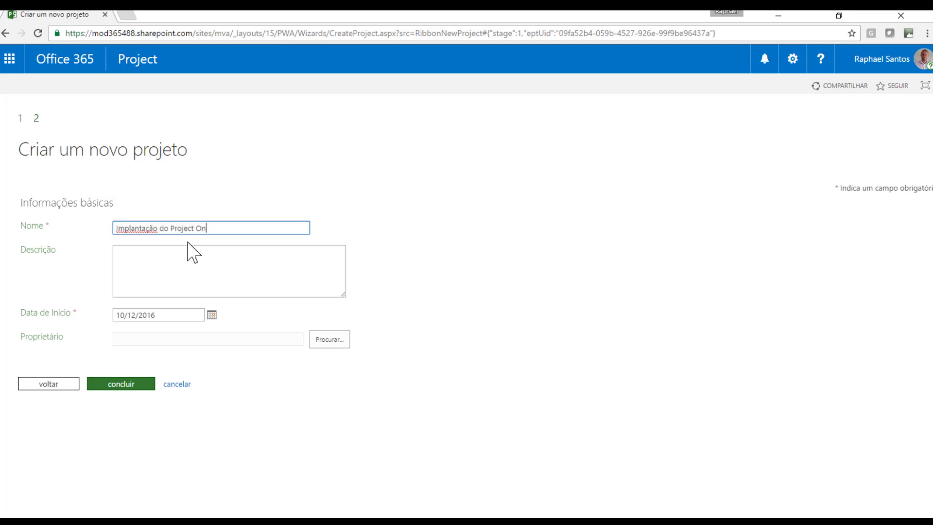
{"action": "type", "text": "line na TI"}
{"action": "left_click", "coordinate": [131, 386]}
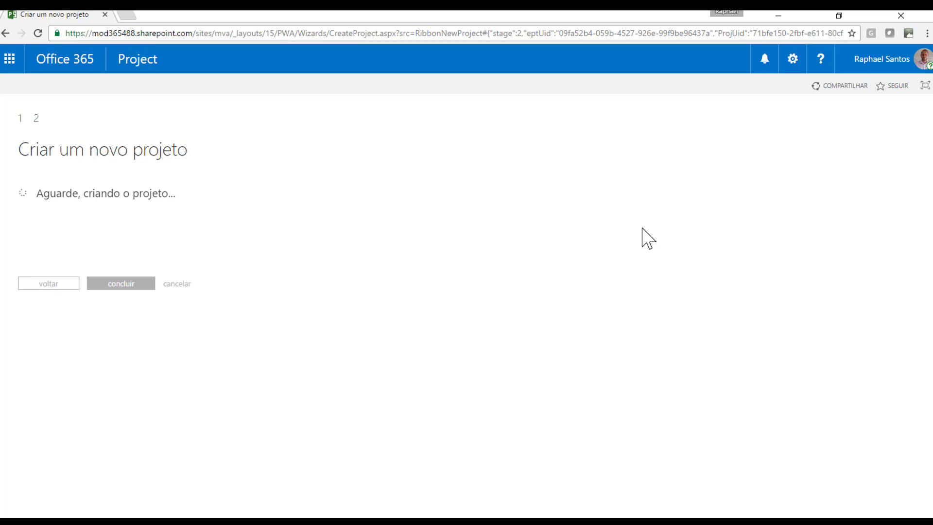
Open Gerenciar Trabalhos na Fila through the PWA settings.
{"action": "left_click", "coordinate": [792, 58]}
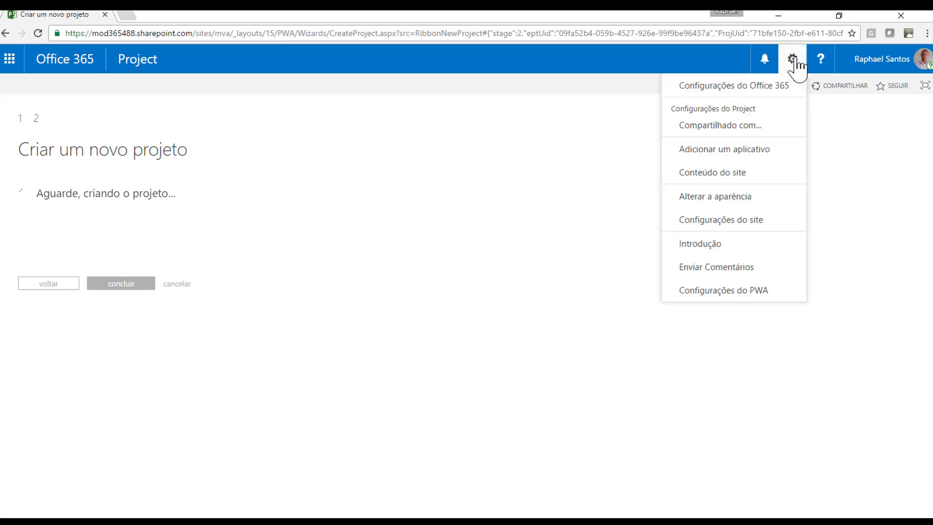
{"action": "left_click", "coordinate": [723, 297]}
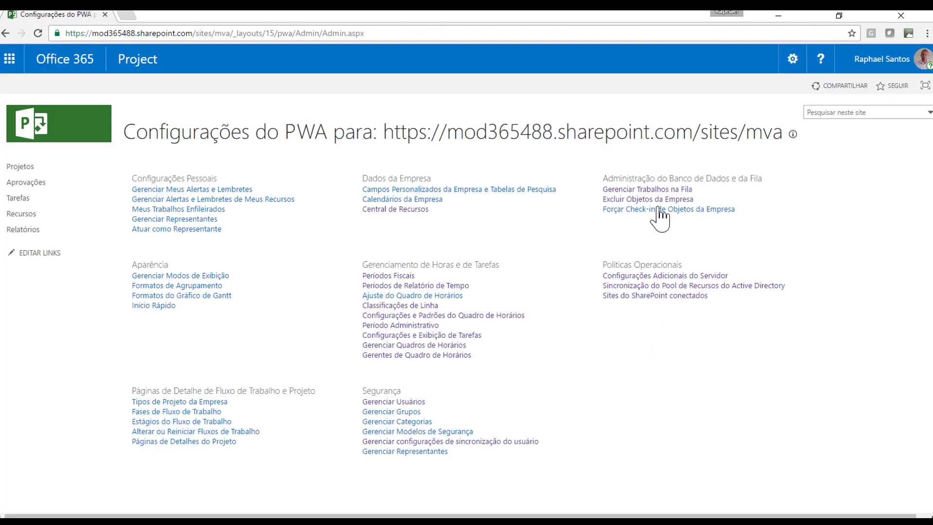
{"action": "left_click", "coordinate": [640, 190]}
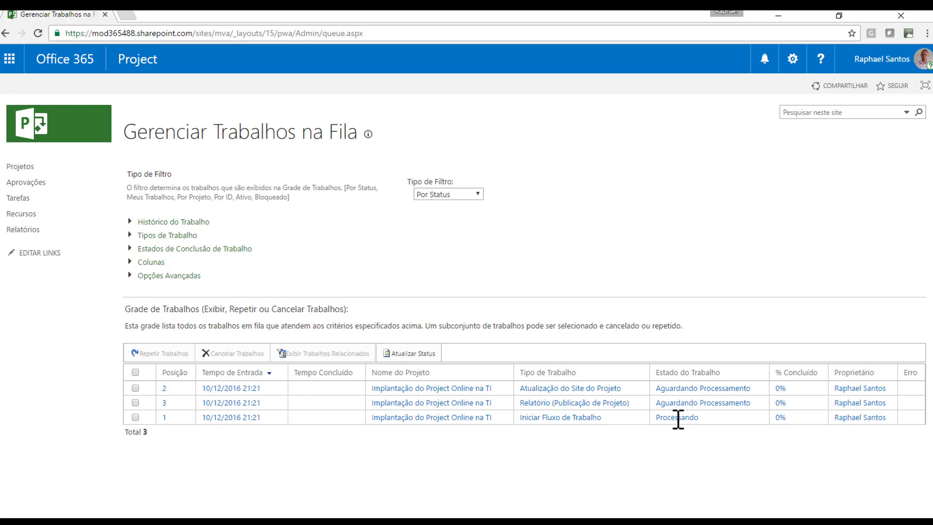
Reload the queue page repeatedly to follow the processing of the new project's jobs.
{"action": "key", "text": "F5"}
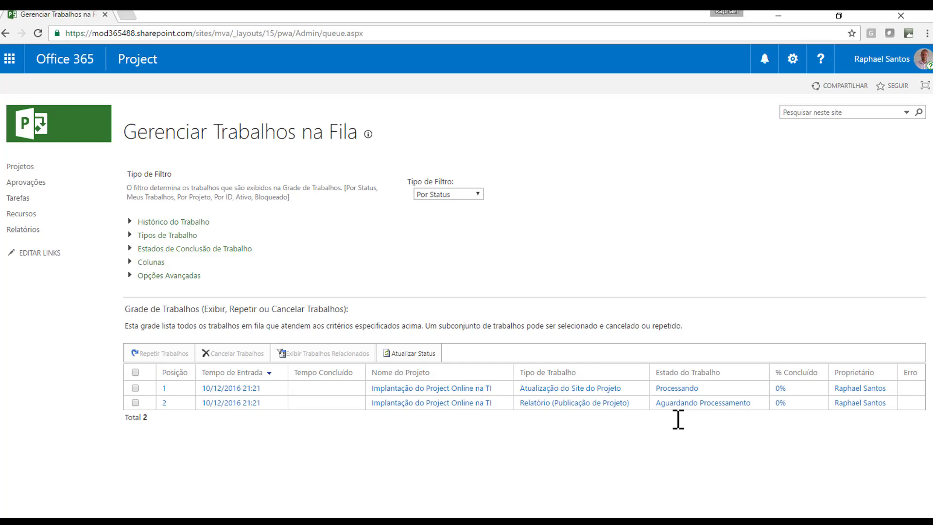
{"action": "key", "text": "F5"}
{"action": "key", "text": "F5"}
{"action": "key", "text": "F5"}
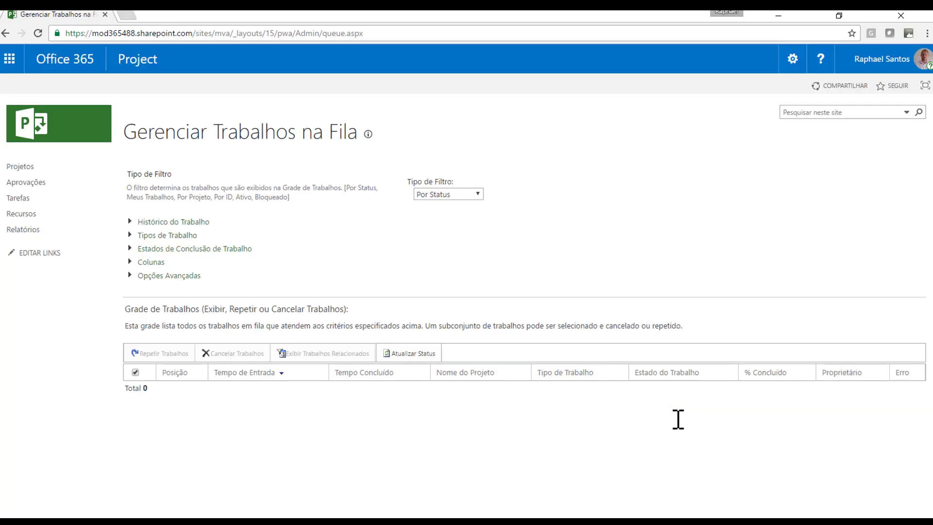
{"action": "key", "text": "F5"}
Include the Êxito completion state in the queue filter again and update the job grid.
{"action": "left_click", "coordinate": [131, 249]}
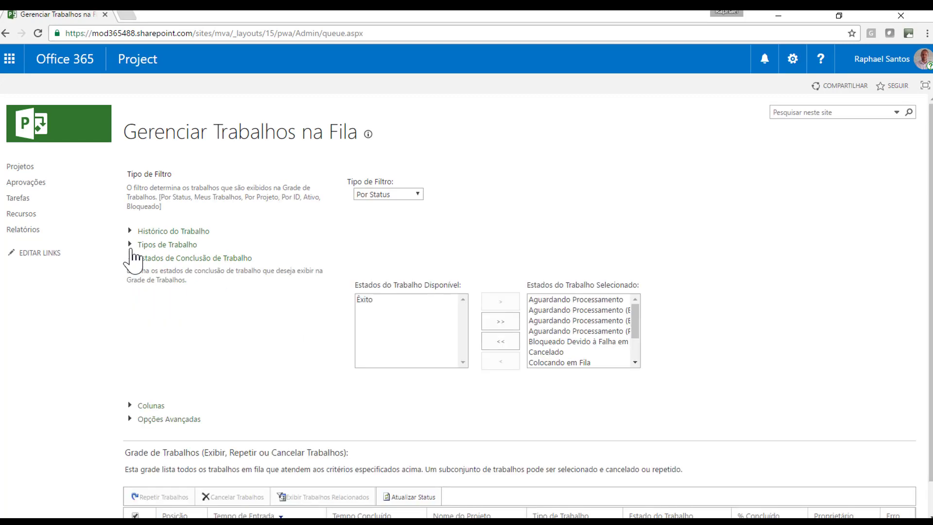
{"action": "left_click", "coordinate": [377, 300]}
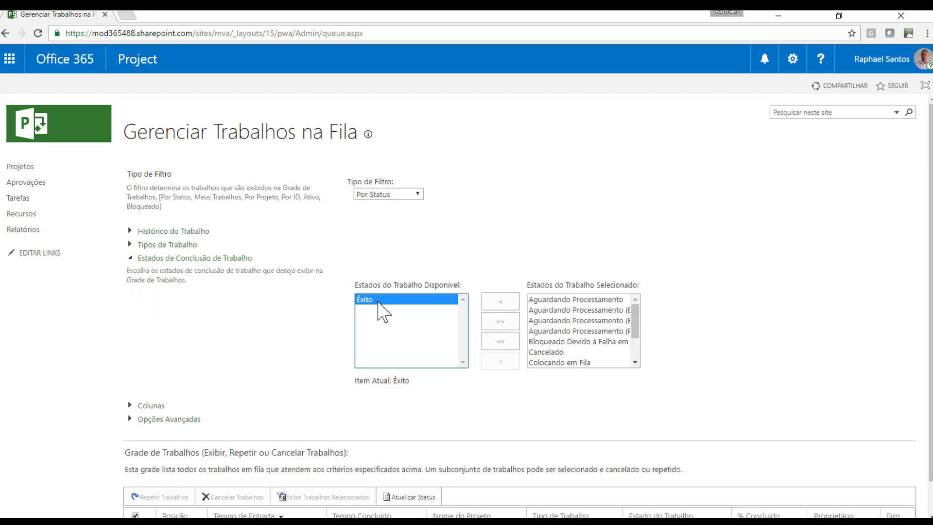
{"action": "left_click", "coordinate": [500, 307]}
{"action": "scroll", "coordinate": [651, 313], "scroll_direction": "down", "scroll_amount": 1}
{"action": "left_click", "coordinate": [415, 464]}
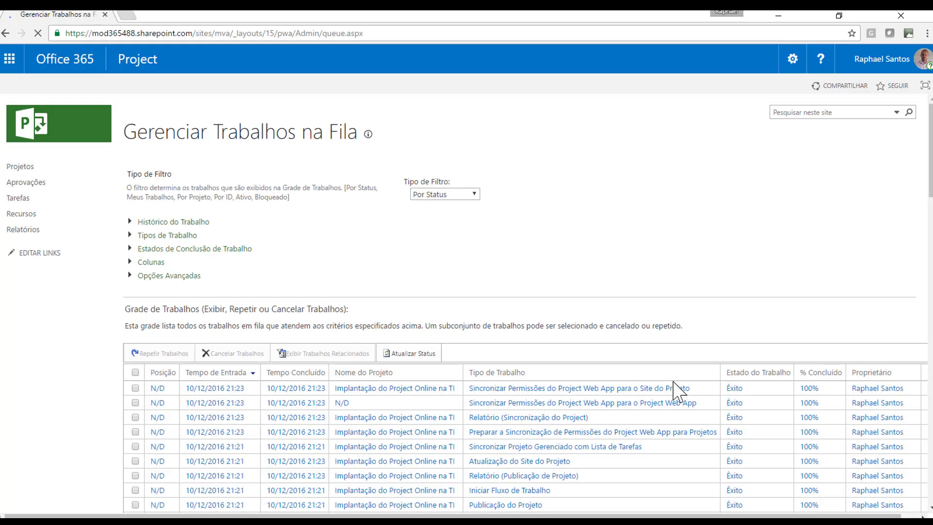
Review the completed jobs listed for the project Implantação do Project Online na TI.
{"action": "scroll", "coordinate": [678, 391], "scroll_direction": "down", "scroll_amount": 3}
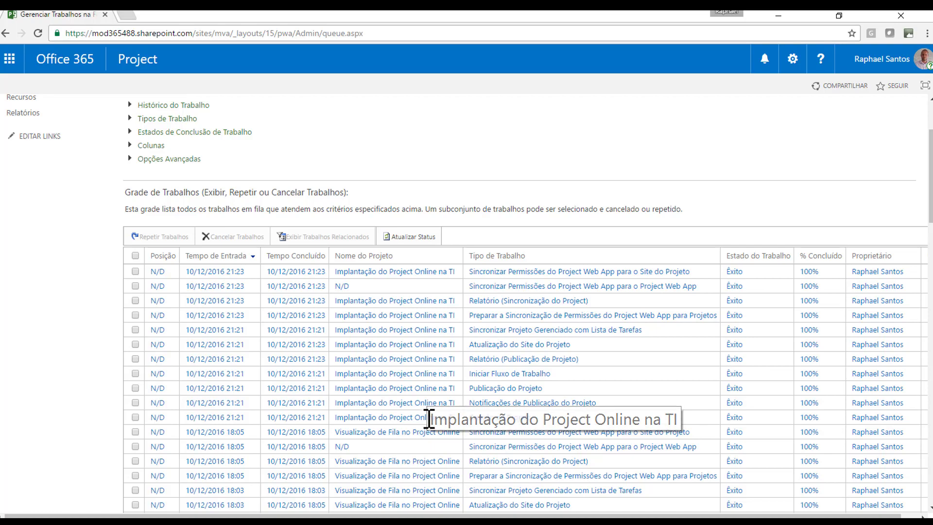
{"action": "scroll", "coordinate": [427, 418], "scroll_direction": "down", "scroll_amount": 3}
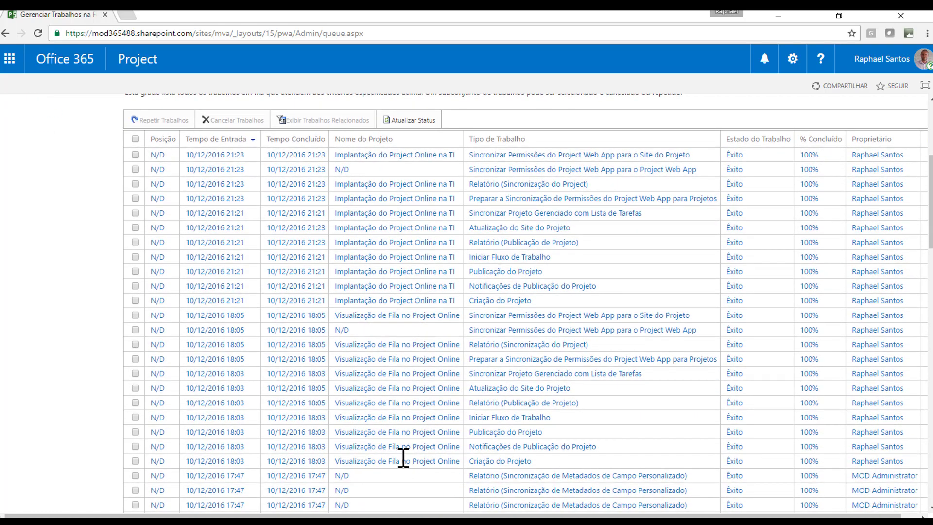
{"action": "scroll", "coordinate": [401, 460], "scroll_direction": "up", "scroll_amount": 3}
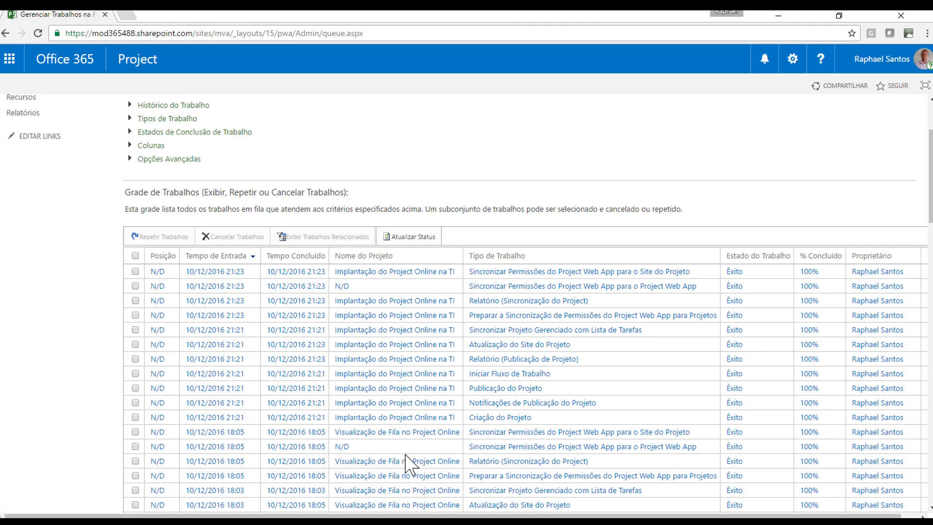
{"action": "scroll", "coordinate": [406, 455], "scroll_direction": "up", "scroll_amount": 3}
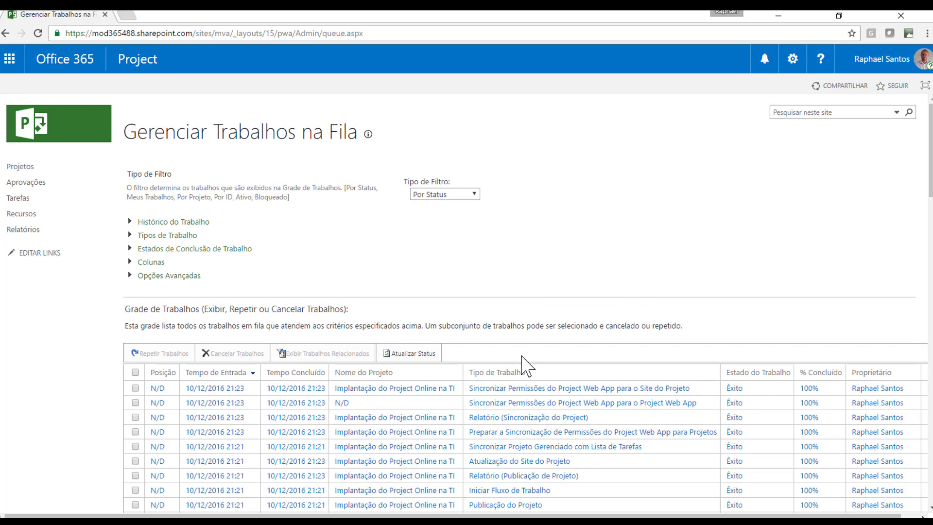
Open Excluir Objetos da Empresa from the PWA settings and review its project deletion options.
{"action": "left_click", "coordinate": [794, 62]}
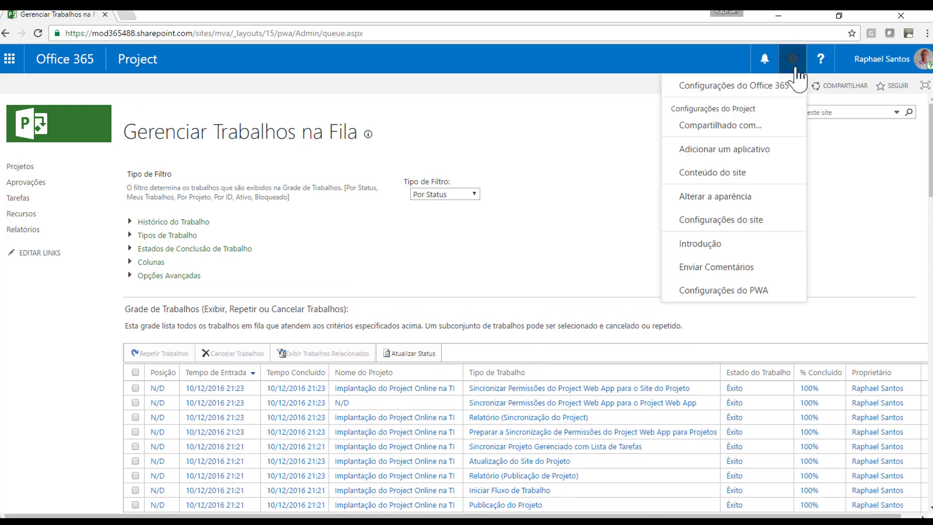
{"action": "left_click", "coordinate": [761, 294]}
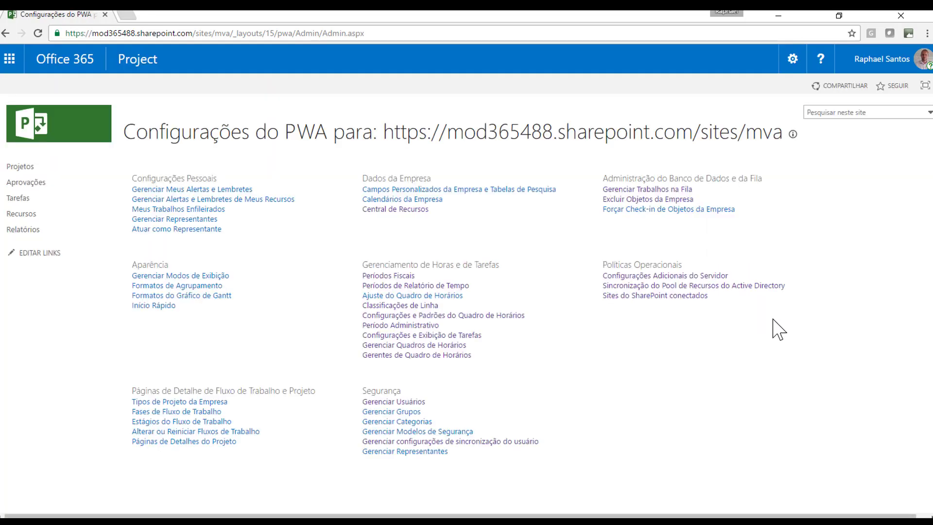
{"action": "left_click", "coordinate": [660, 199]}
{"action": "left_click", "coordinate": [659, 199]}
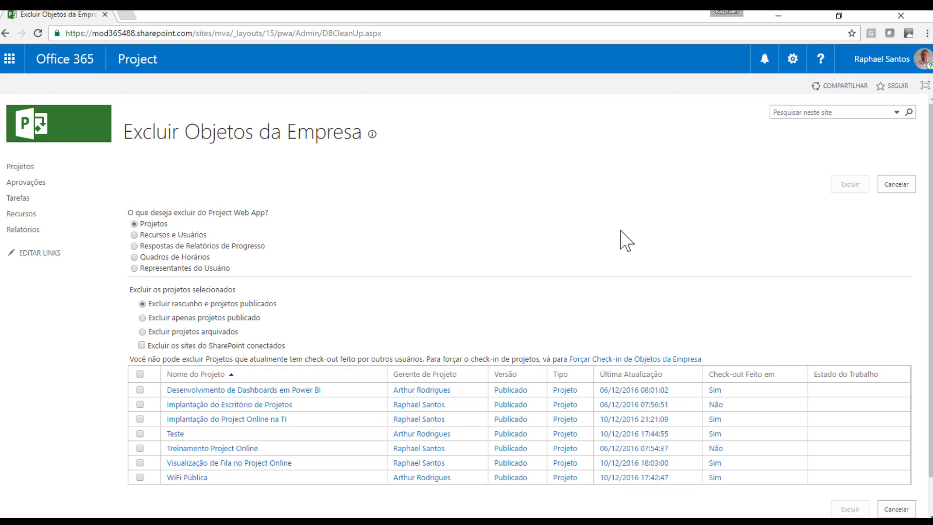
{"action": "scroll", "coordinate": [617, 248], "scroll_direction": "down", "scroll_amount": 1}
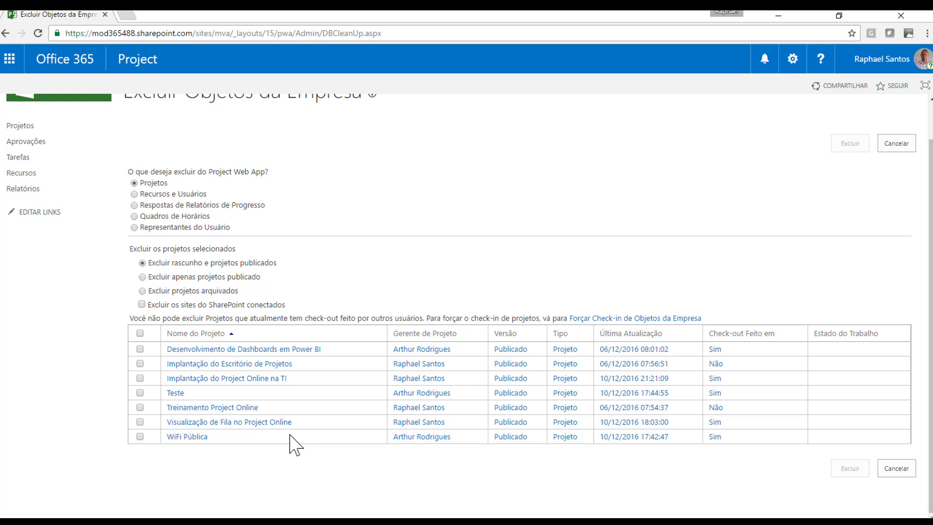
{"action": "scroll", "coordinate": [298, 439], "scroll_direction": "up", "scroll_amount": 1}
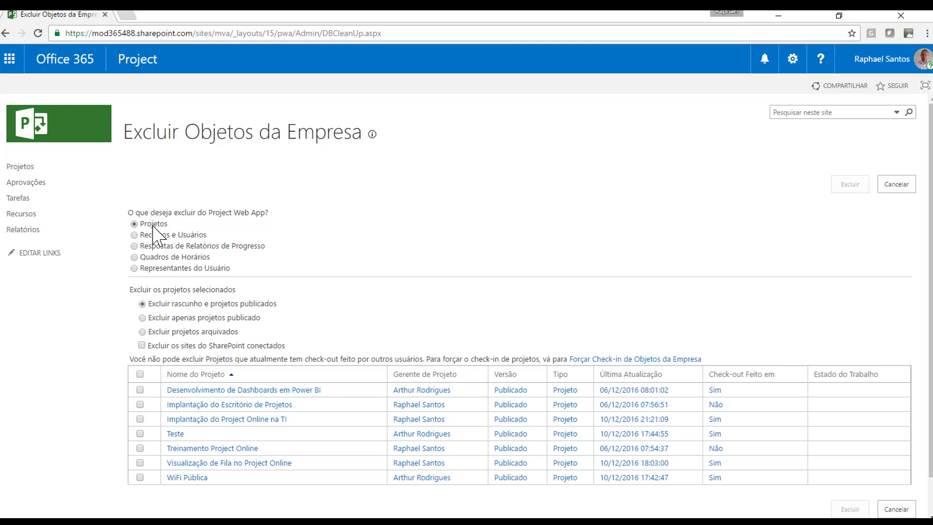
{"action": "scroll", "coordinate": [168, 250], "scroll_direction": "down", "scroll_amount": 1}
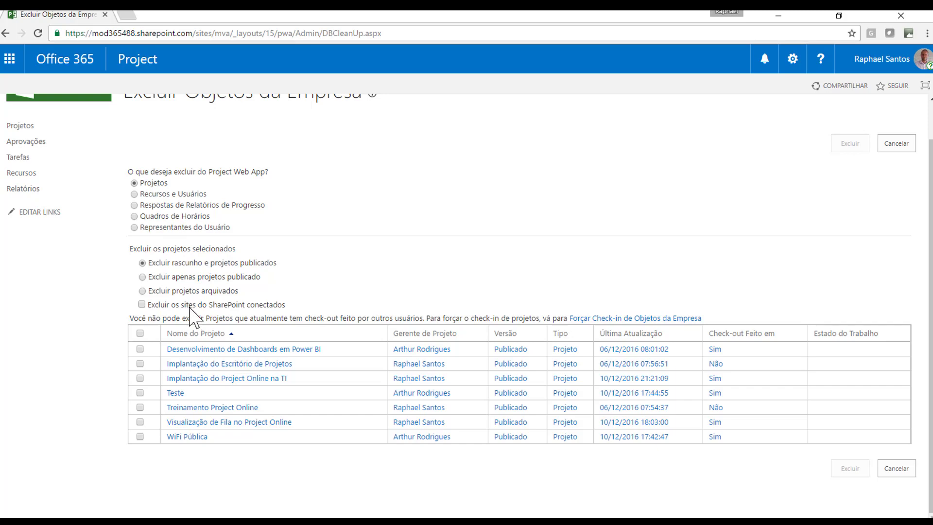
{"action": "left_click", "coordinate": [141, 305]}
{"action": "left_click", "coordinate": [140, 392]}
{"action": "left_click", "coordinate": [141, 305]}
{"action": "left_click", "coordinate": [140, 392]}
View the deletion options for Recursos e Usuários and for Quadros de Horários.
{"action": "left_click", "coordinate": [160, 195]}
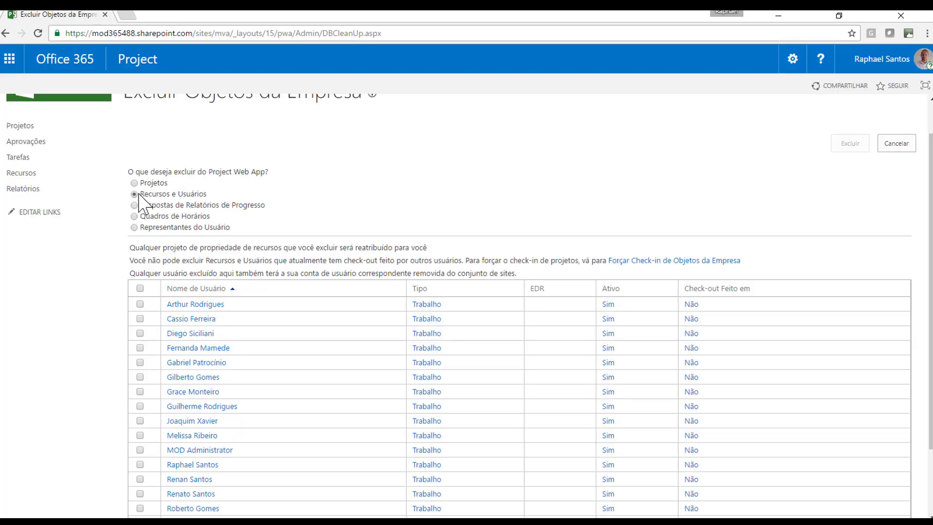
{"action": "scroll", "coordinate": [185, 270], "scroll_direction": "down", "scroll_amount": 2}
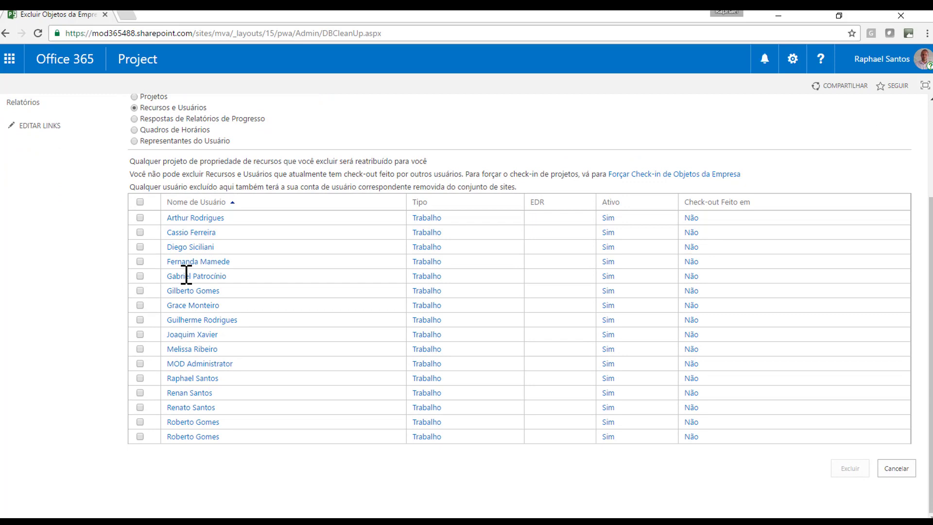
{"action": "scroll", "coordinate": [186, 272], "scroll_direction": "up", "scroll_amount": 1}
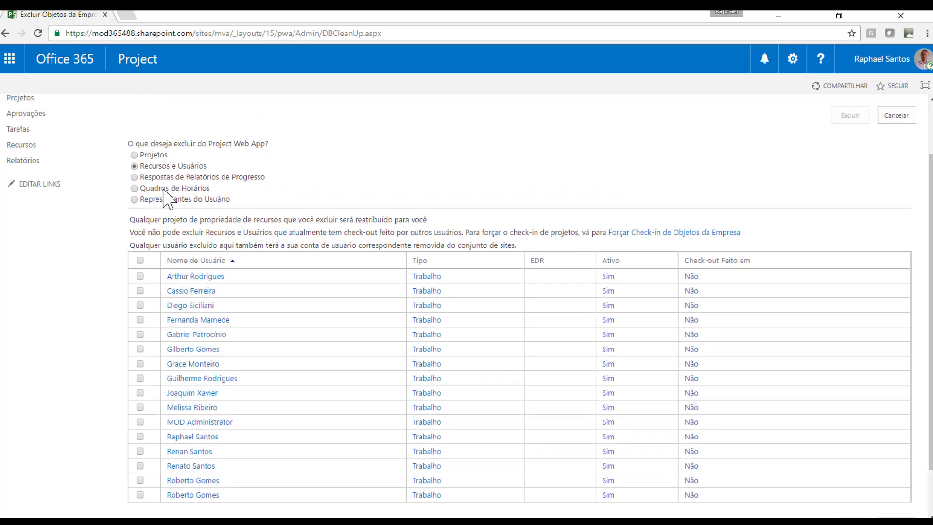
{"action": "left_click", "coordinate": [136, 189]}
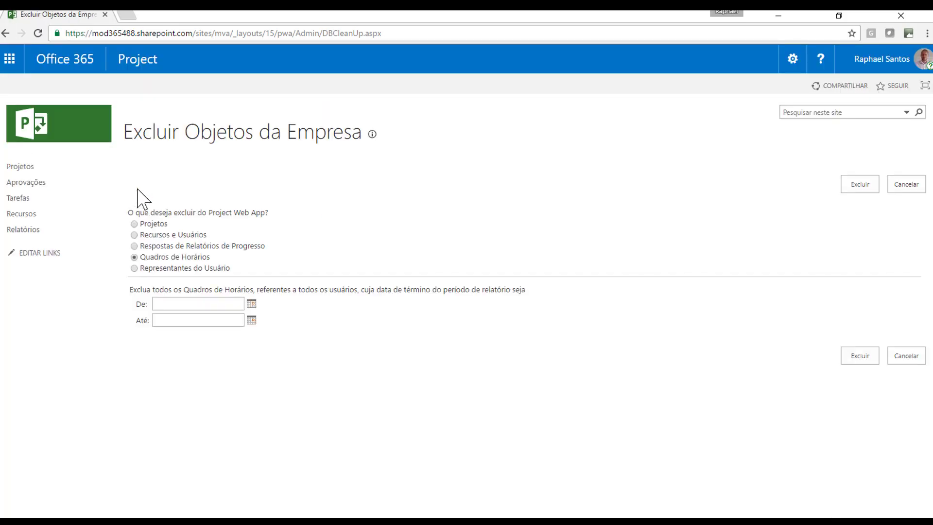
Try to delete the draft and published versions of the project Teste together with its connected SharePoint sites.
{"action": "left_click", "coordinate": [151, 224]}
{"action": "scroll", "coordinate": [152, 228], "scroll_direction": "down", "scroll_amount": 1}
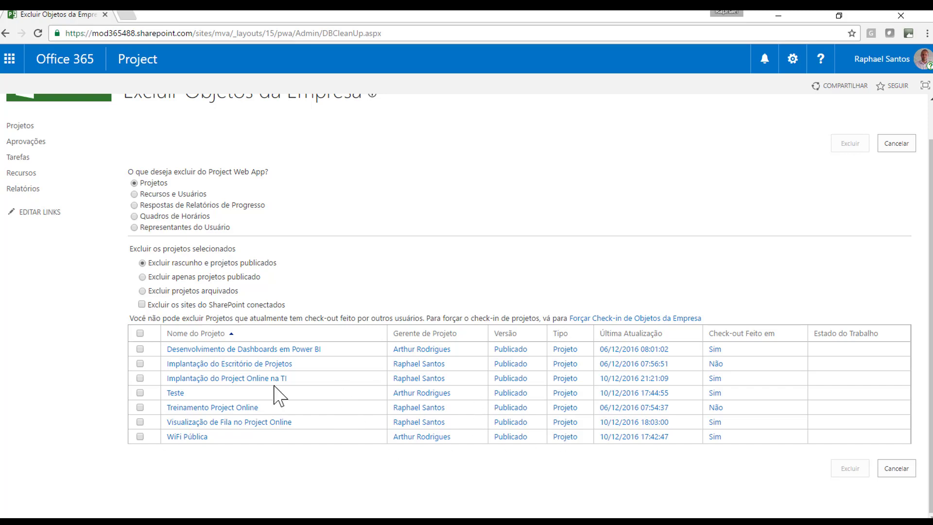
{"action": "left_click", "coordinate": [139, 391]}
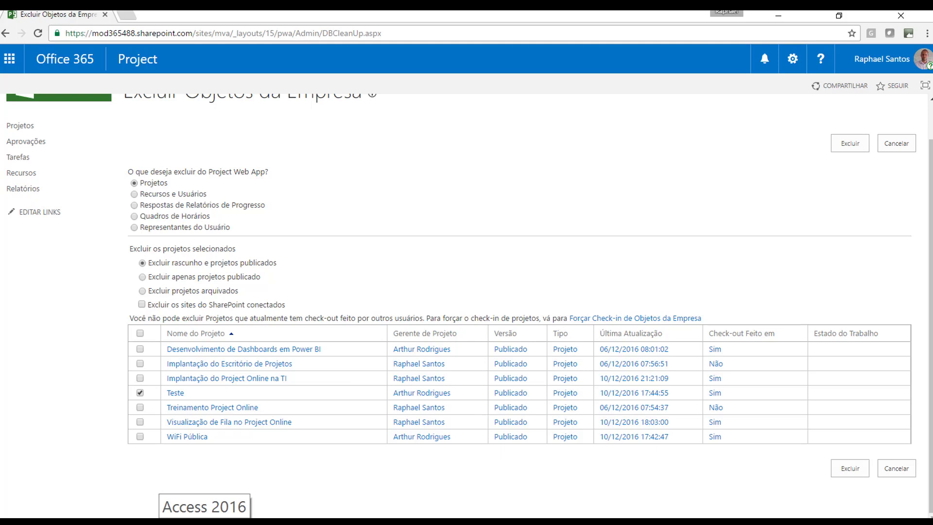
{"action": "left_click", "coordinate": [140, 304]}
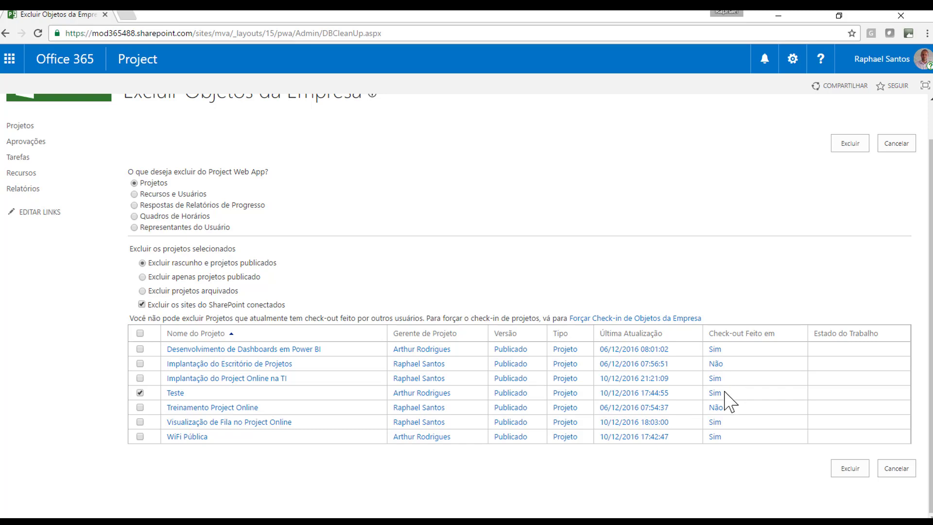
{"action": "scroll", "coordinate": [666, 374], "scroll_direction": "up", "scroll_amount": 1}
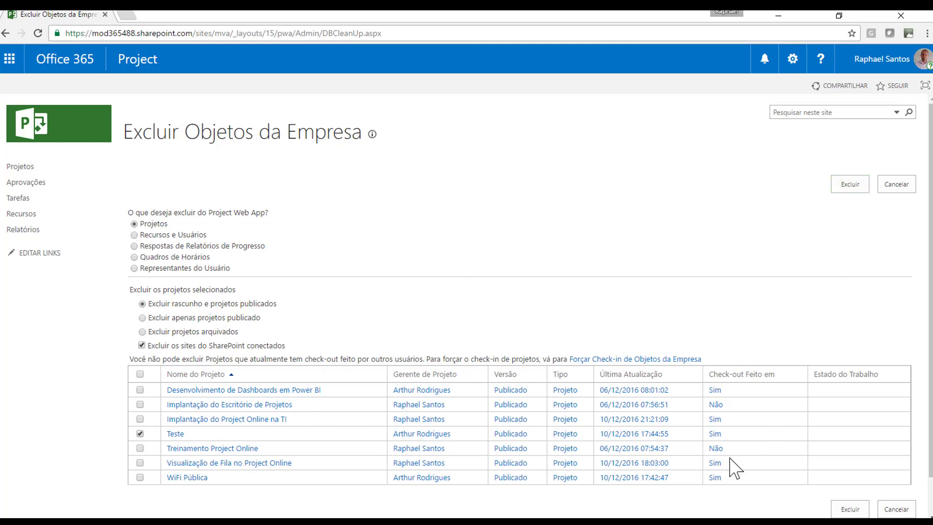
{"action": "left_click", "coordinate": [856, 185]}
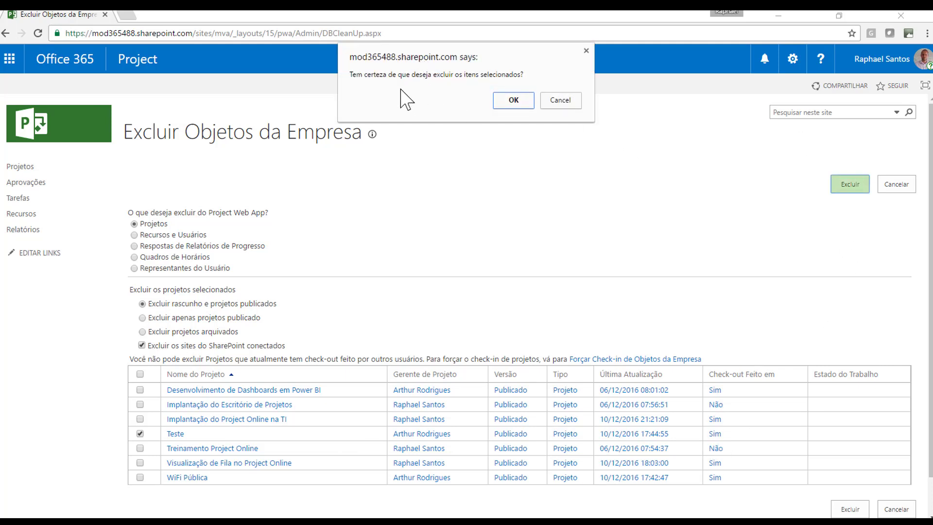
{"action": "left_click", "coordinate": [524, 105]}
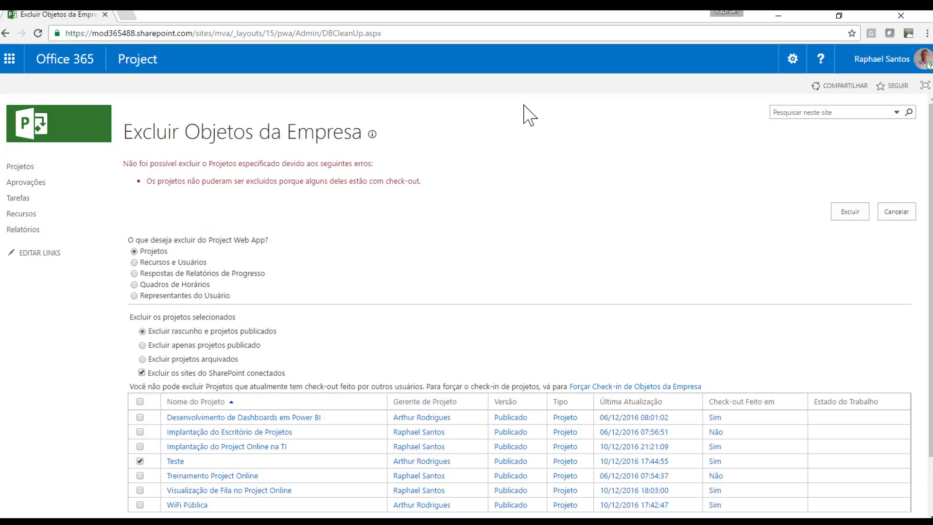
Deselect the project Teste and turn off the deletion of connected SharePoint sites.
{"action": "scroll", "coordinate": [298, 202], "scroll_direction": "down", "scroll_amount": 2}
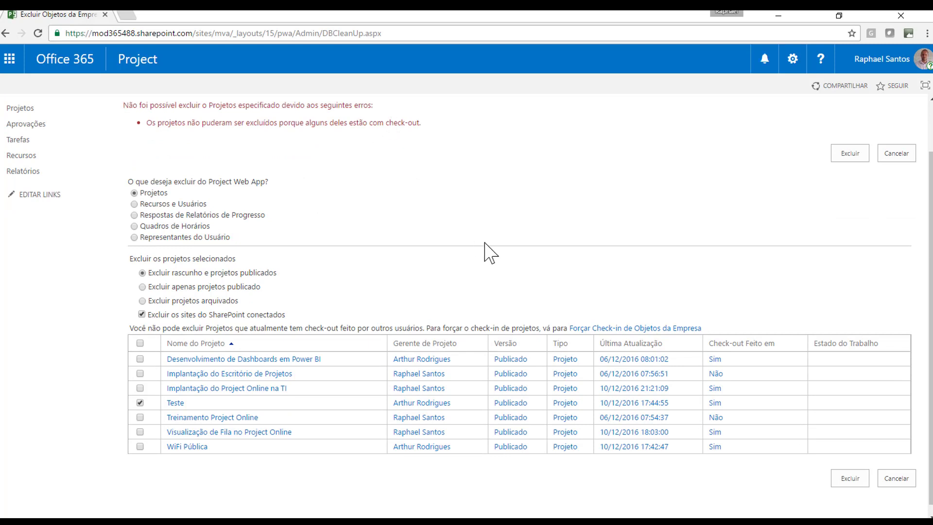
{"action": "left_click", "coordinate": [140, 402]}
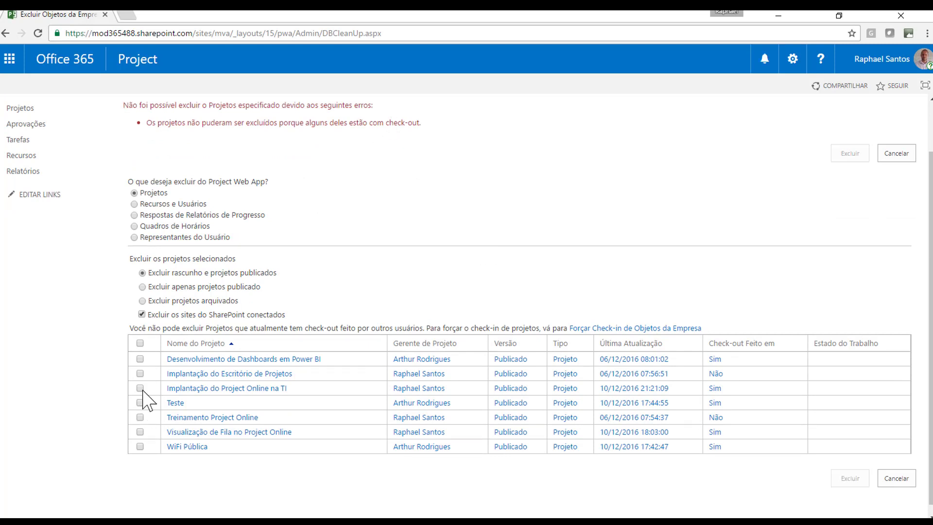
{"action": "left_click", "coordinate": [141, 315]}
{"action": "scroll", "coordinate": [175, 405], "scroll_direction": "up", "scroll_amount": 2}
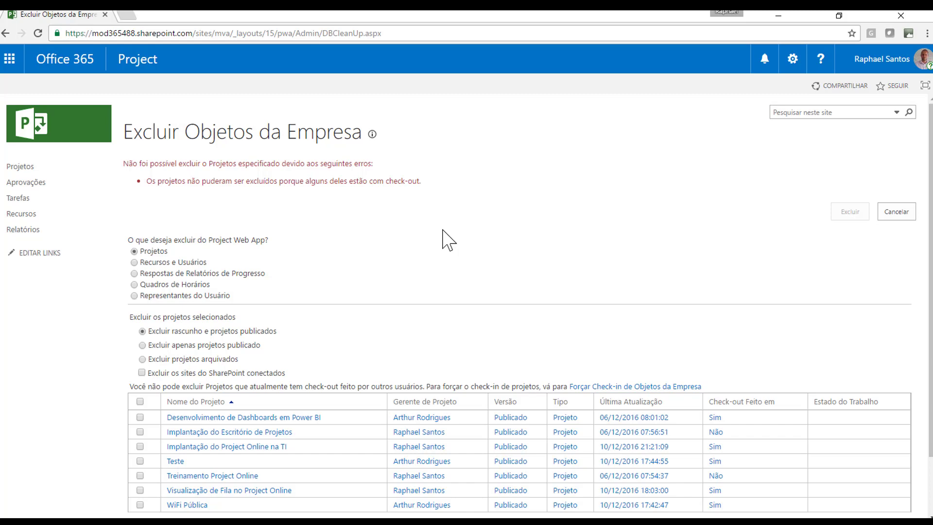
Open Forçar Check-in de Objetos da Empresa from the PWA settings.
{"action": "left_click", "coordinate": [793, 60]}
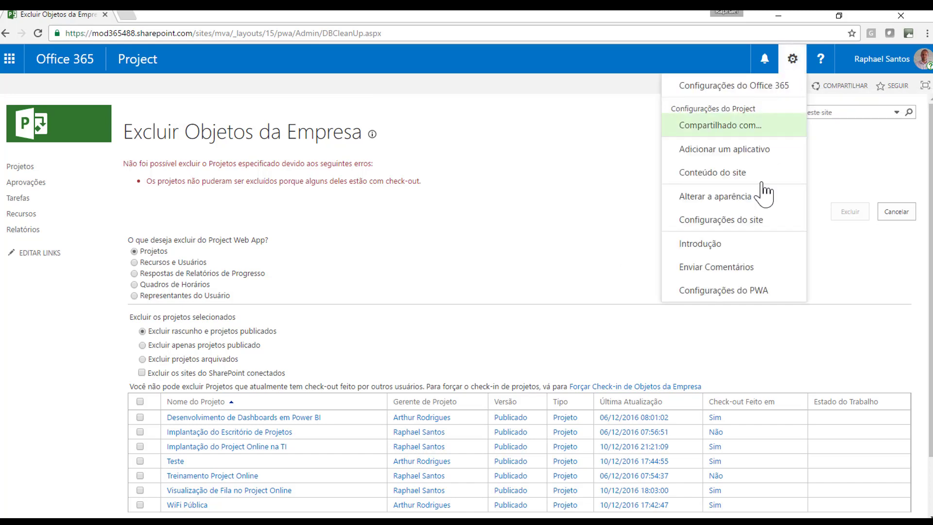
{"action": "left_click", "coordinate": [722, 292]}
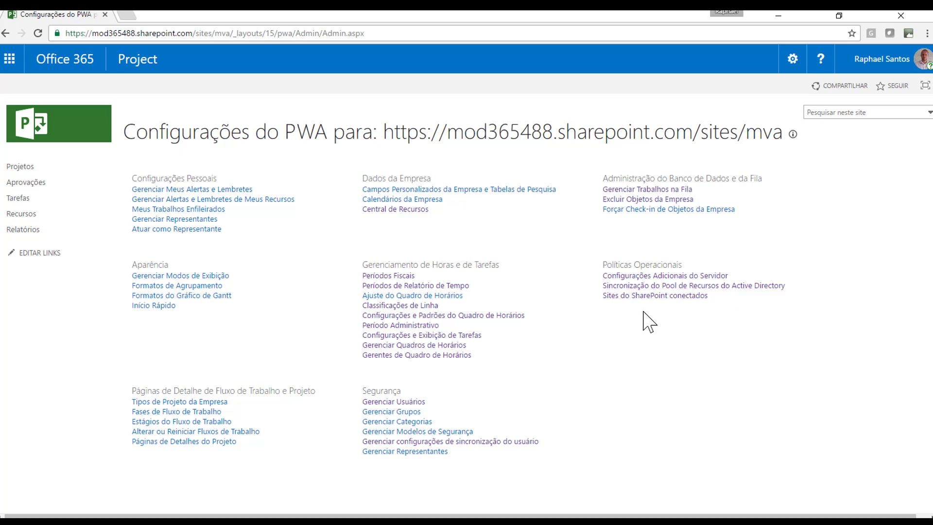
{"action": "left_click", "coordinate": [632, 210]}
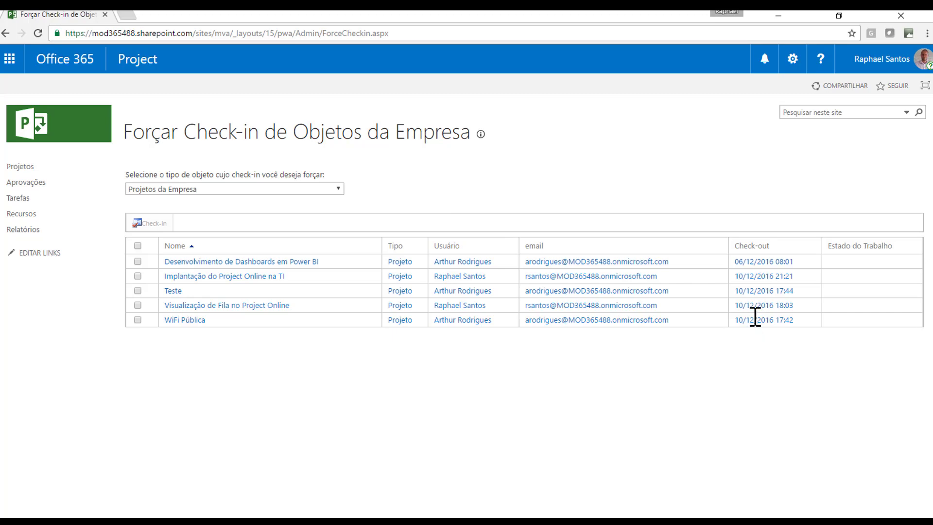
Check the checked-out objects under Recursos da Empresa and return to Projetos da Empresa.
{"action": "left_click", "coordinate": [207, 191]}
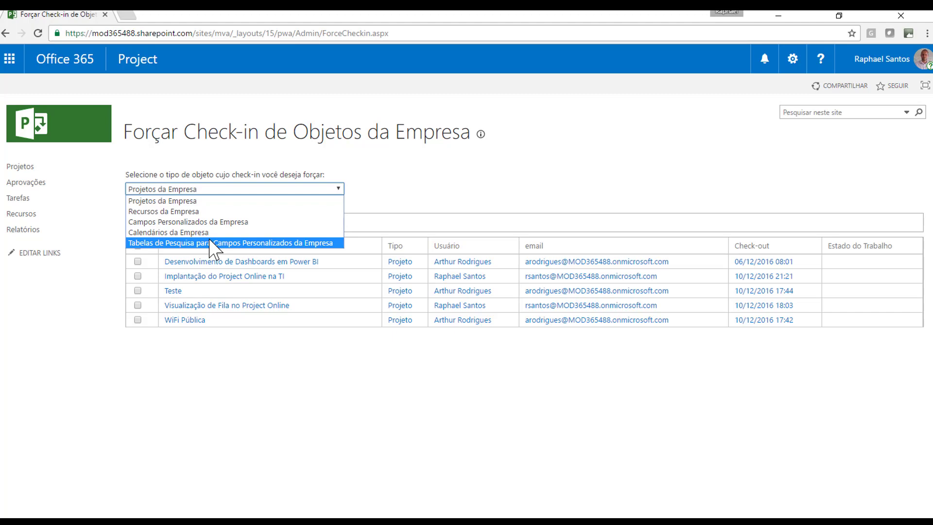
{"action": "left_click", "coordinate": [178, 212]}
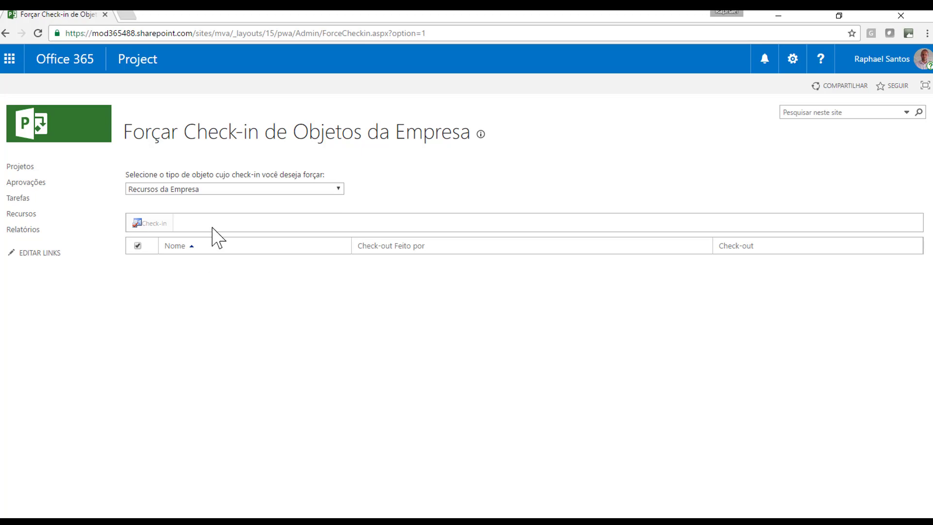
{"action": "left_click", "coordinate": [229, 191]}
{"action": "left_click", "coordinate": [216, 201]}
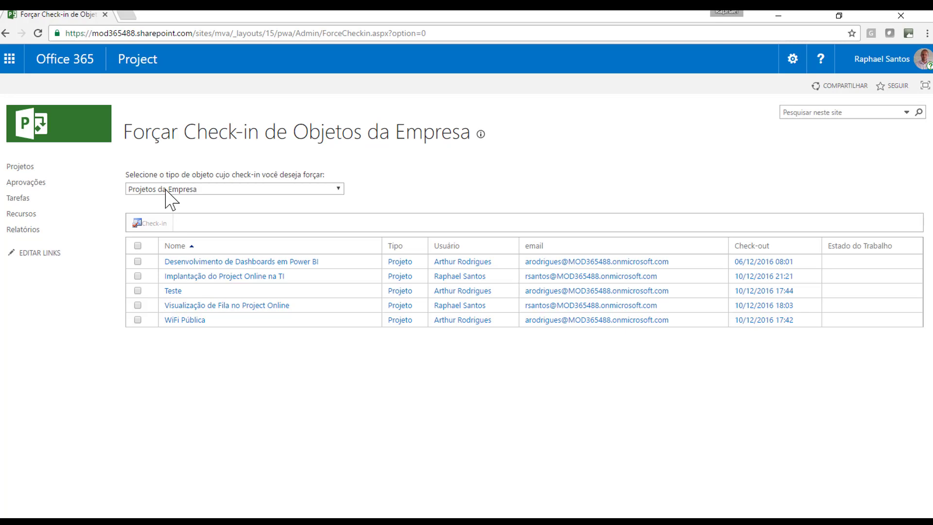
Force the check-in of the project Teste and refresh the list of checked-out projects.
{"action": "left_click", "coordinate": [138, 290]}
{"action": "left_click", "coordinate": [156, 224]}
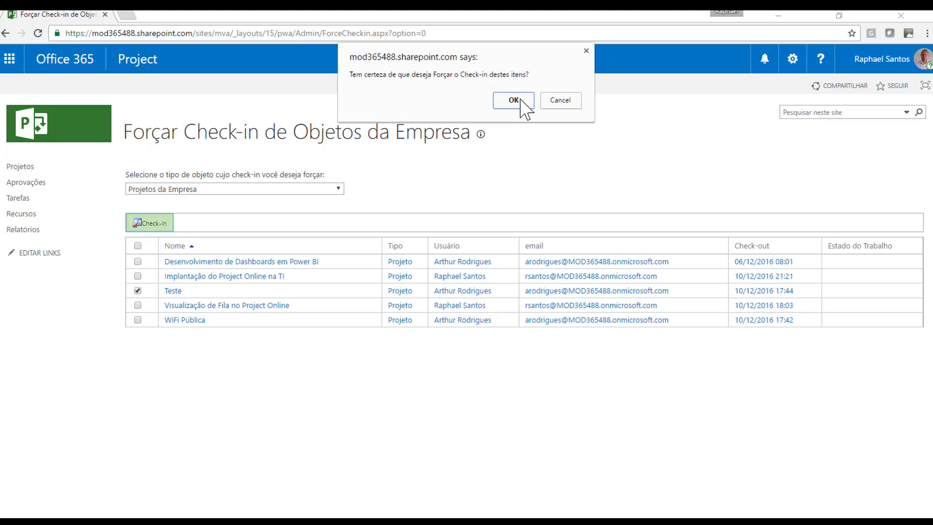
{"action": "left_click", "coordinate": [514, 101]}
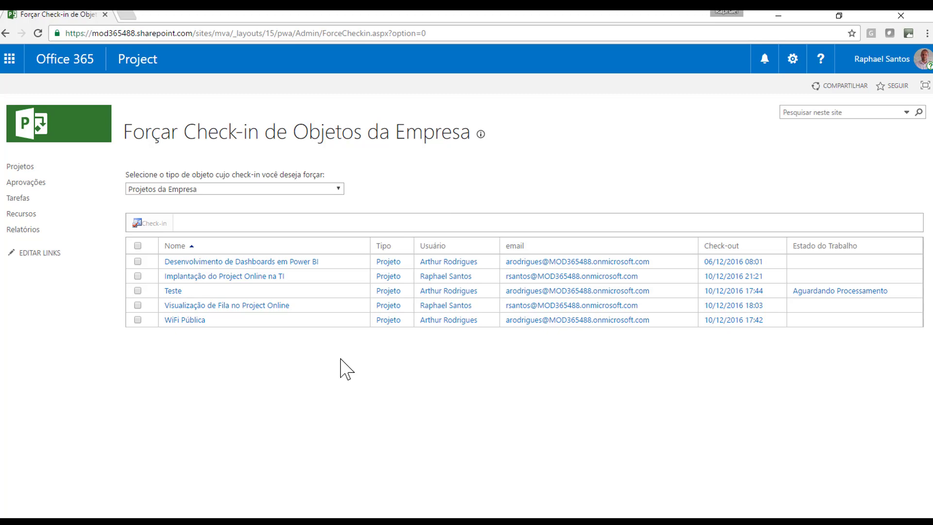
{"action": "key", "text": "F5"}
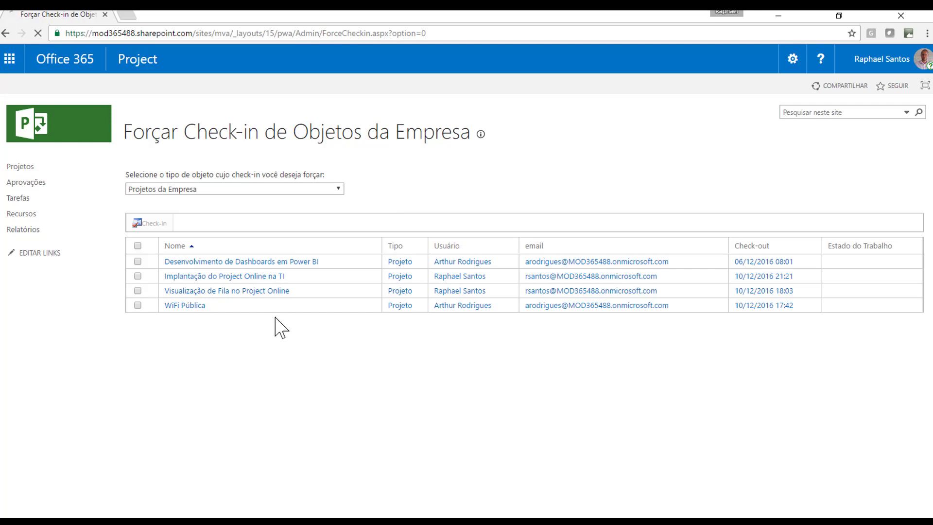
Return to Excluir Objetos da Empresa through the PWA settings.
{"action": "left_click", "coordinate": [792, 60]}
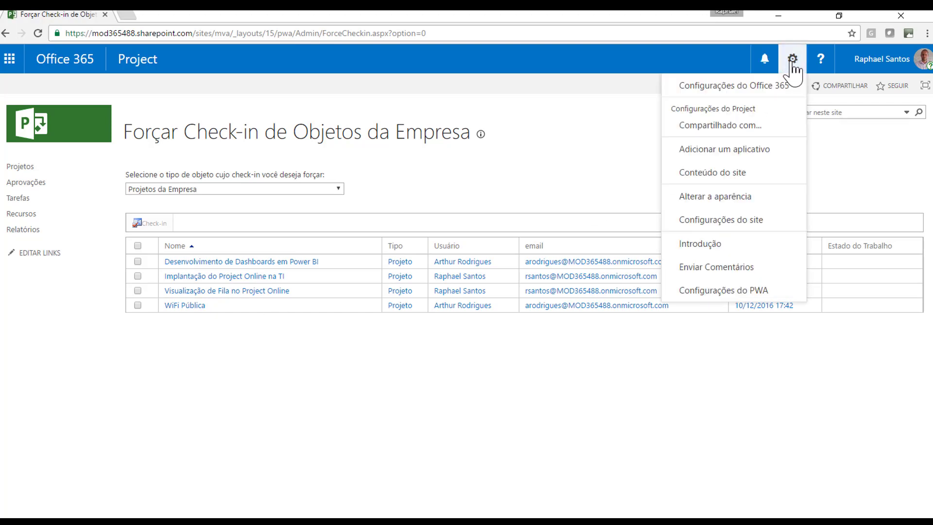
{"action": "left_click", "coordinate": [707, 294]}
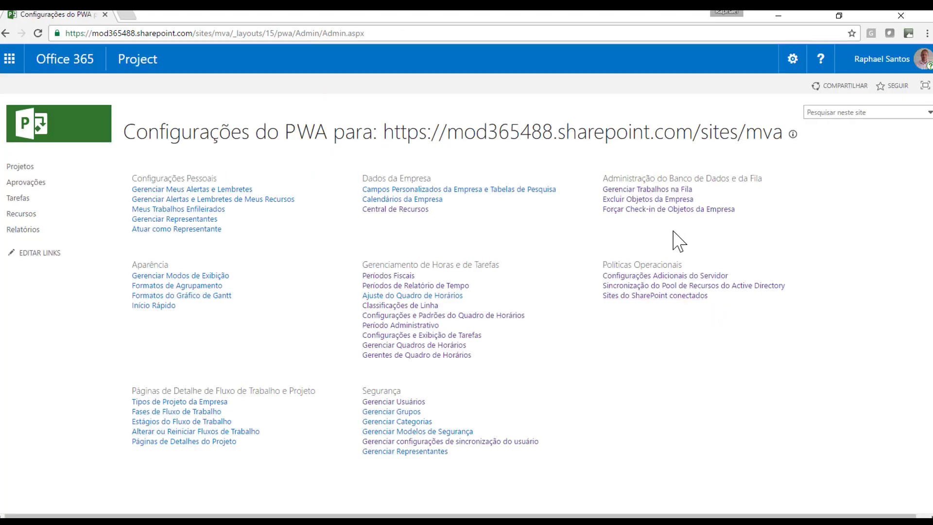
{"action": "left_click", "coordinate": [641, 198]}
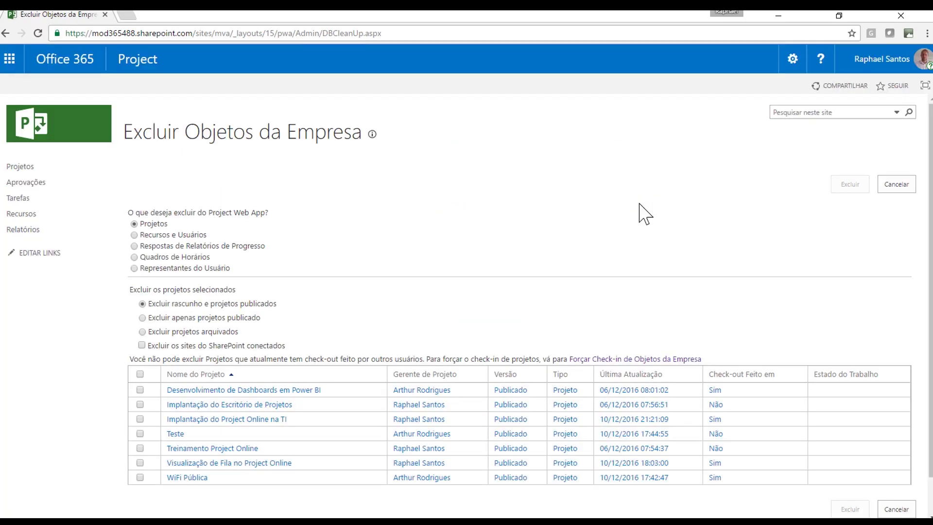
Delete the draft and published project Teste along with its connected SharePoint sites.
{"action": "scroll", "coordinate": [641, 213], "scroll_direction": "down", "scroll_amount": 1}
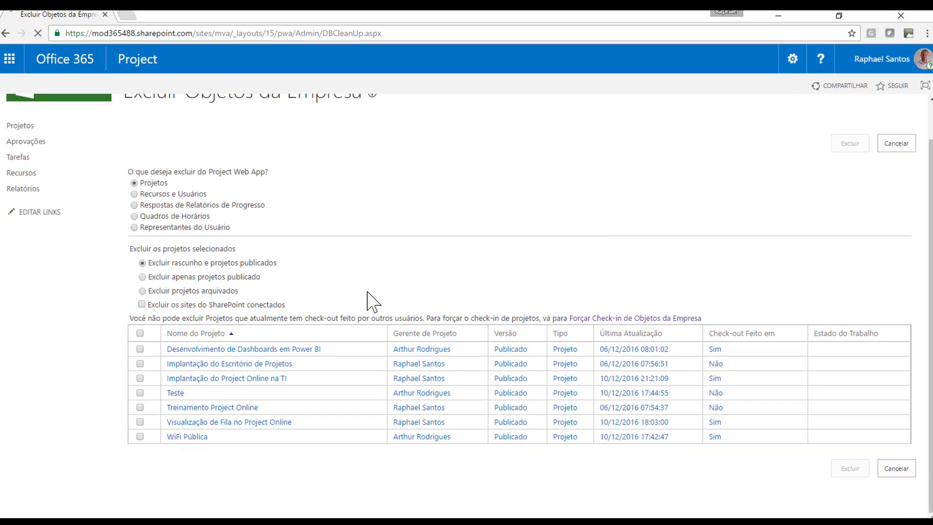
{"action": "left_click", "coordinate": [141, 392]}
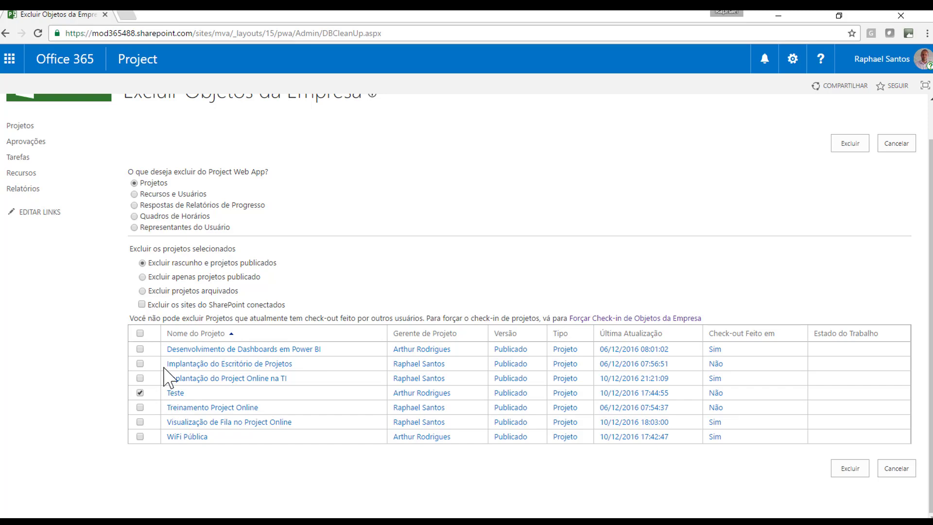
{"action": "left_click", "coordinate": [142, 305]}
{"action": "left_click", "coordinate": [844, 469]}
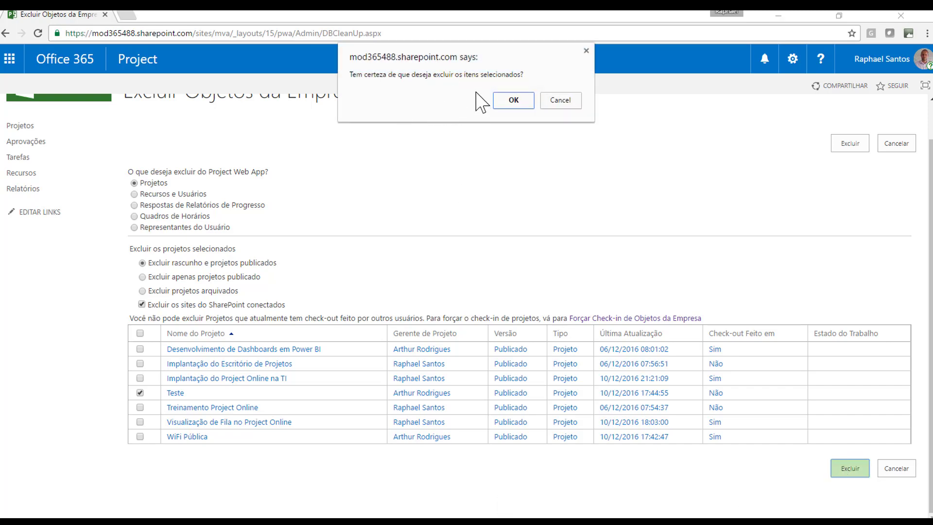
{"action": "left_click", "coordinate": [519, 103]}
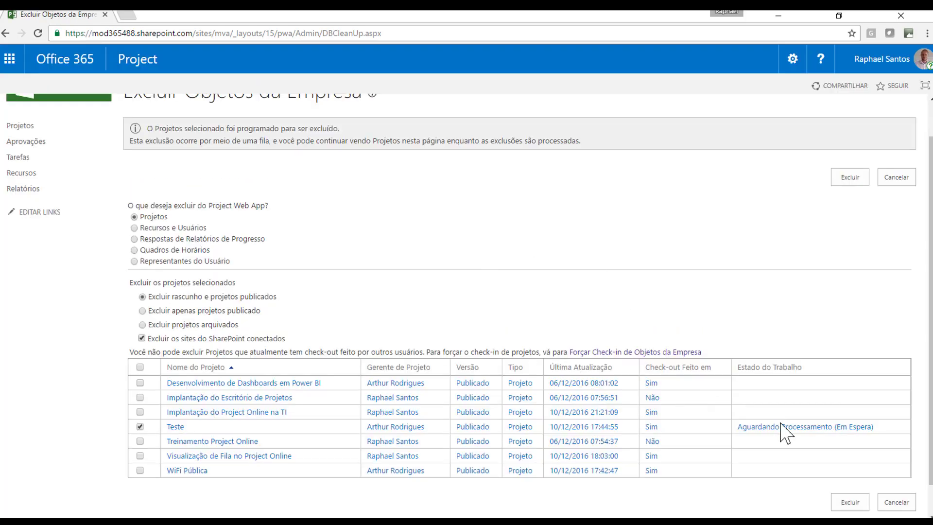
Open Gerenciar Trabalhos na Fila from the PWA settings and refresh it to check the deletion jobs for the project Teste.
{"action": "left_click", "coordinate": [792, 59]}
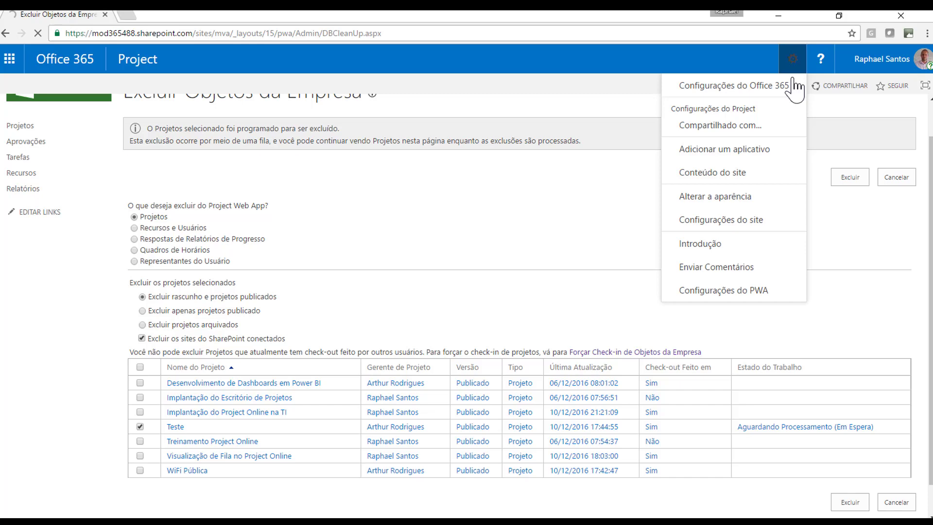
{"action": "left_click", "coordinate": [733, 291]}
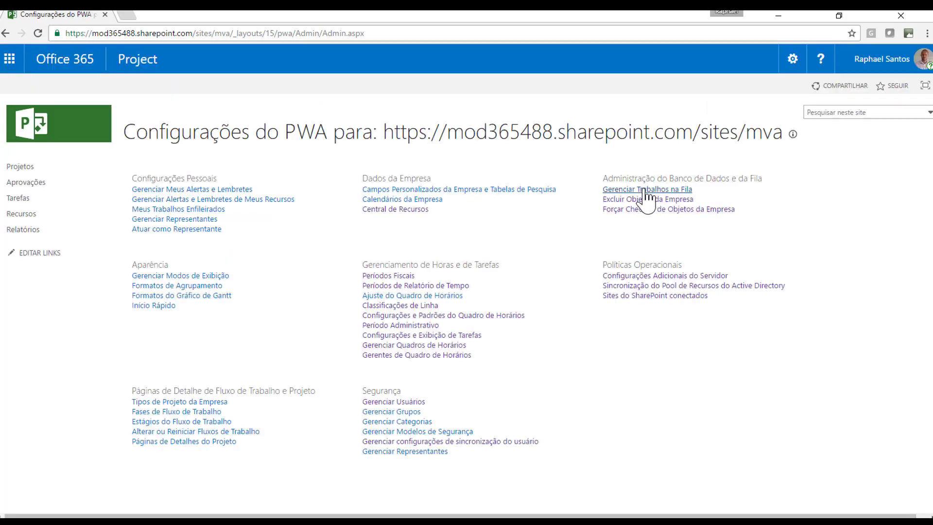
{"action": "left_click", "coordinate": [646, 190]}
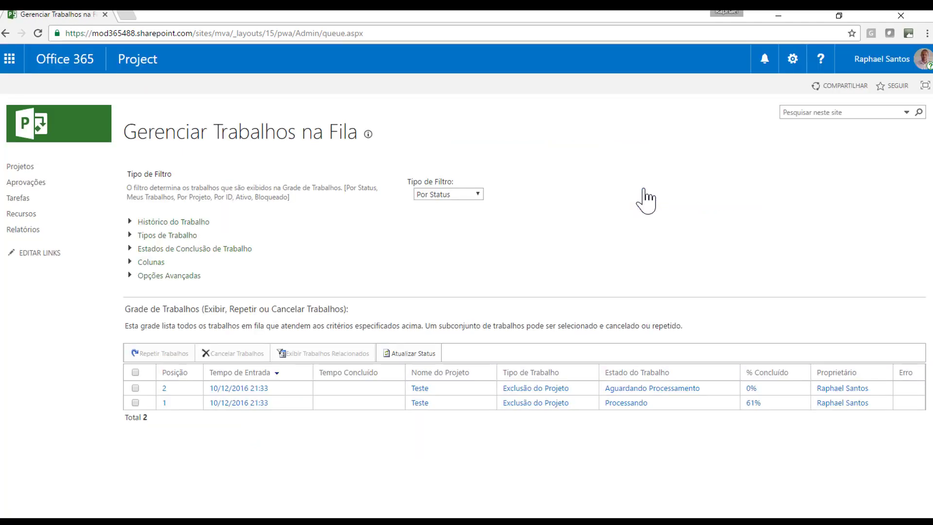
{"action": "key", "text": "F5"}
{"action": "key", "text": "F5"}
{"action": "key", "text": "F5"}
Return to Excluir Objetos da Empresa through the PWA settings and refresh the project list to check the deletion of Teste.
{"action": "left_click", "coordinate": [790, 60]}
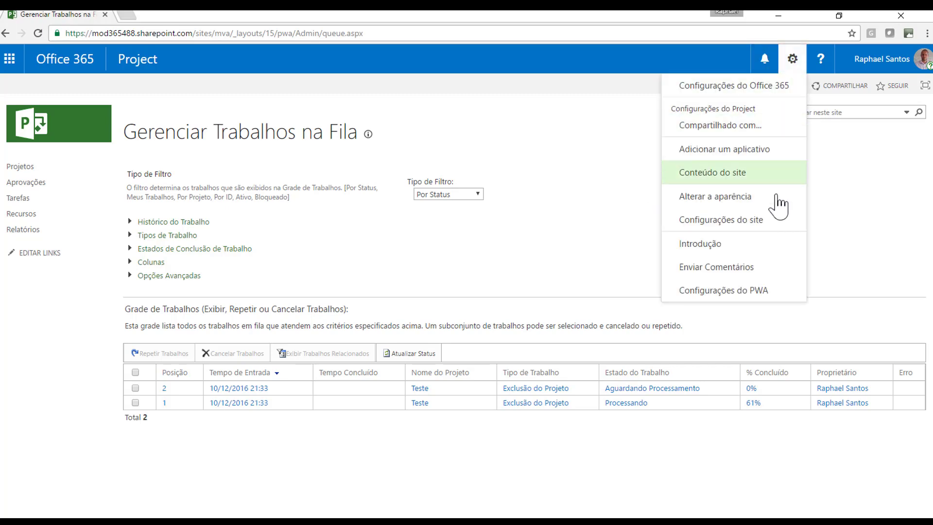
{"action": "left_click", "coordinate": [733, 291]}
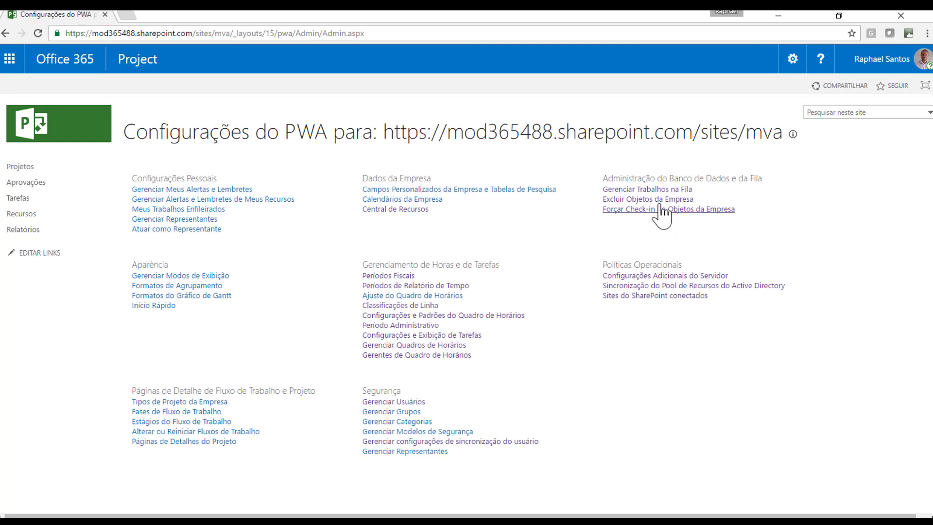
{"action": "left_click", "coordinate": [631, 200]}
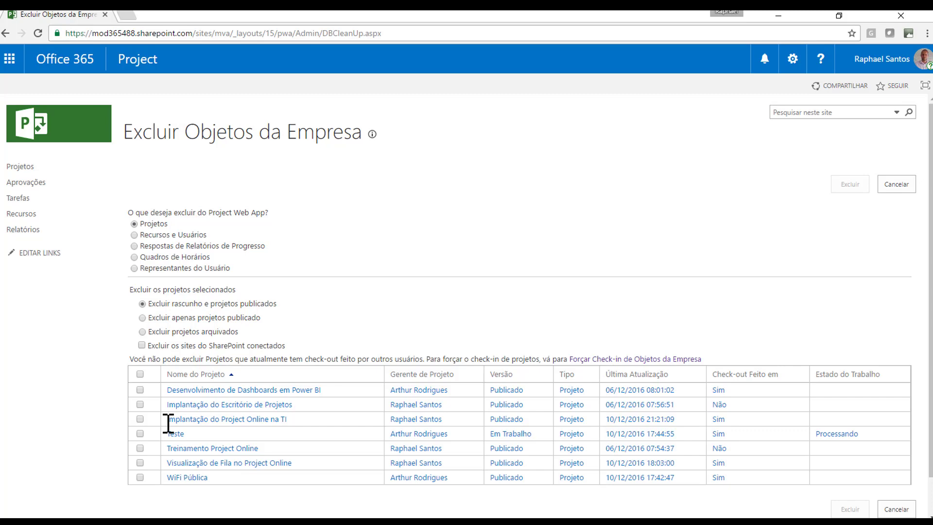
{"action": "key", "text": "F5"}
{"action": "key", "text": "F5"}
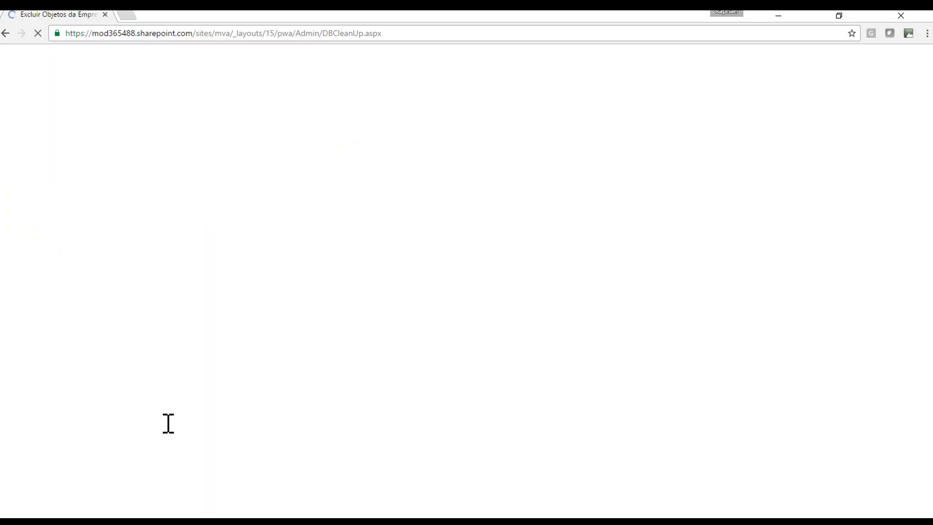
{"action": "scroll", "coordinate": [136, 296], "scroll_direction": "down", "scroll_amount": 1}
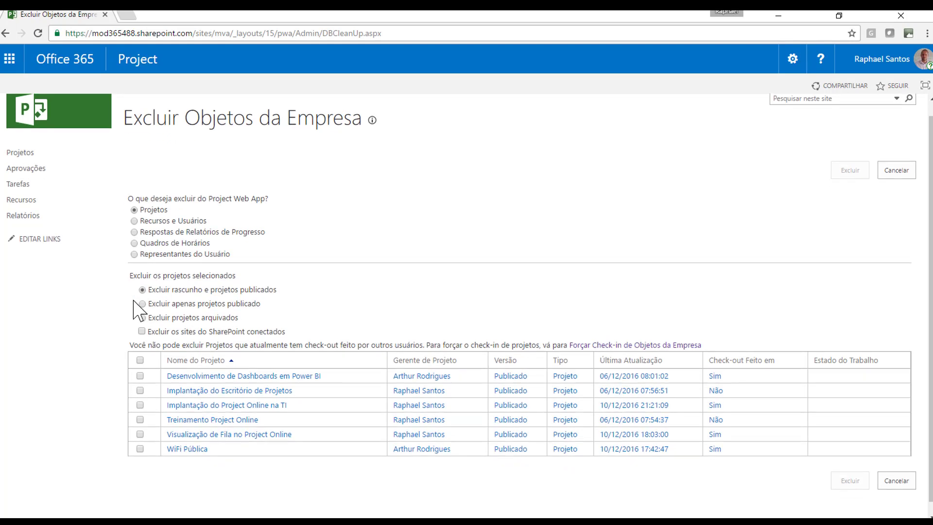
{"action": "key", "text": "F5"}
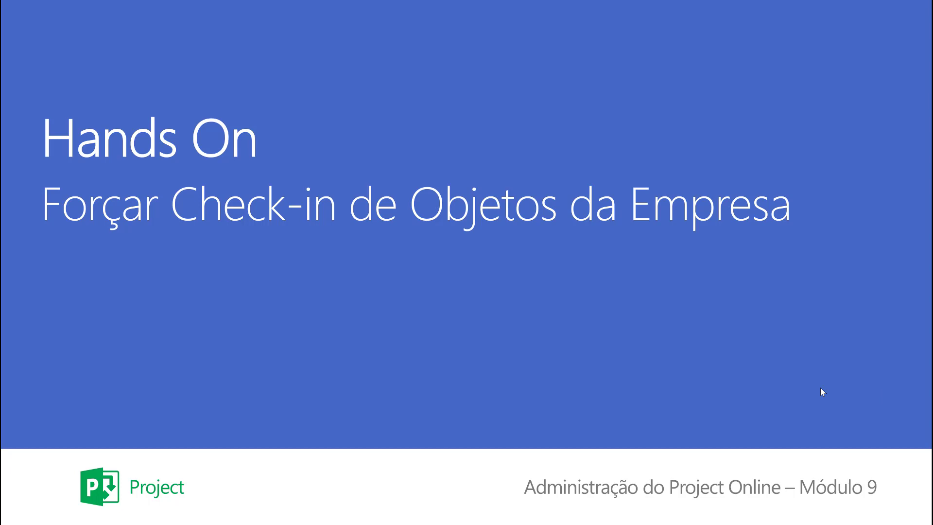
{"action": "left_click", "coordinate": [562, 359]}
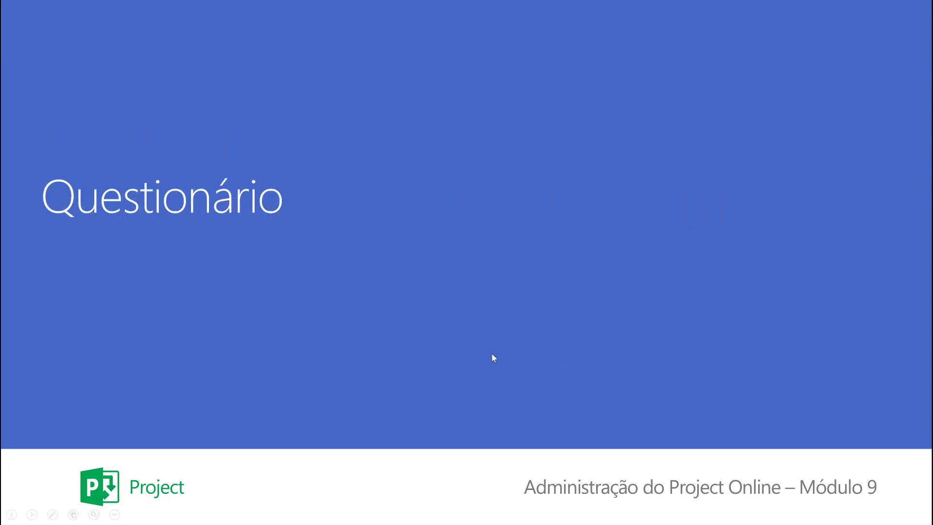